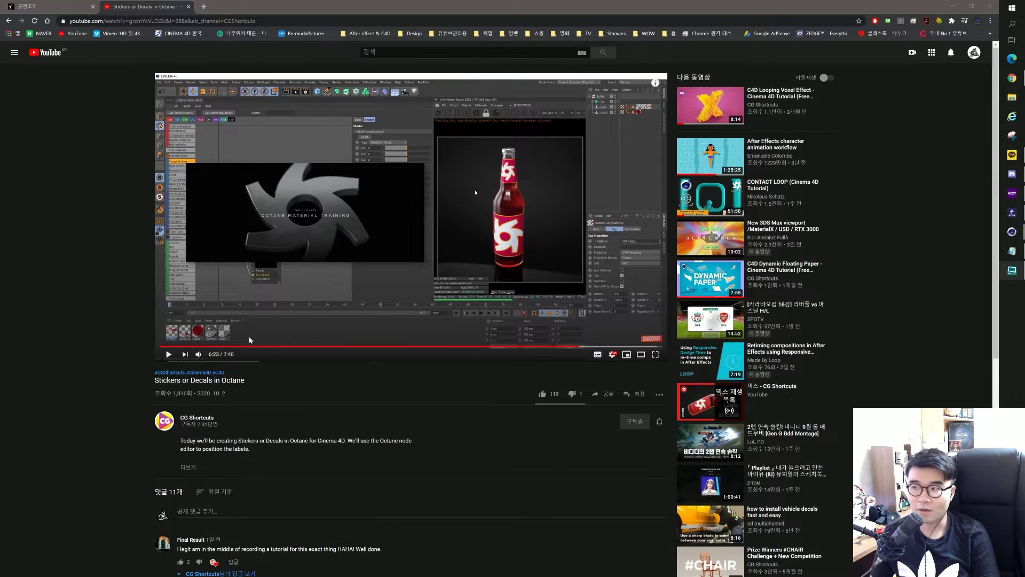
Step: Minimize the Chrome window playing the Stickers or Decals in Octane tutorial
{"action": "left_click", "coordinate": [956, 7]}
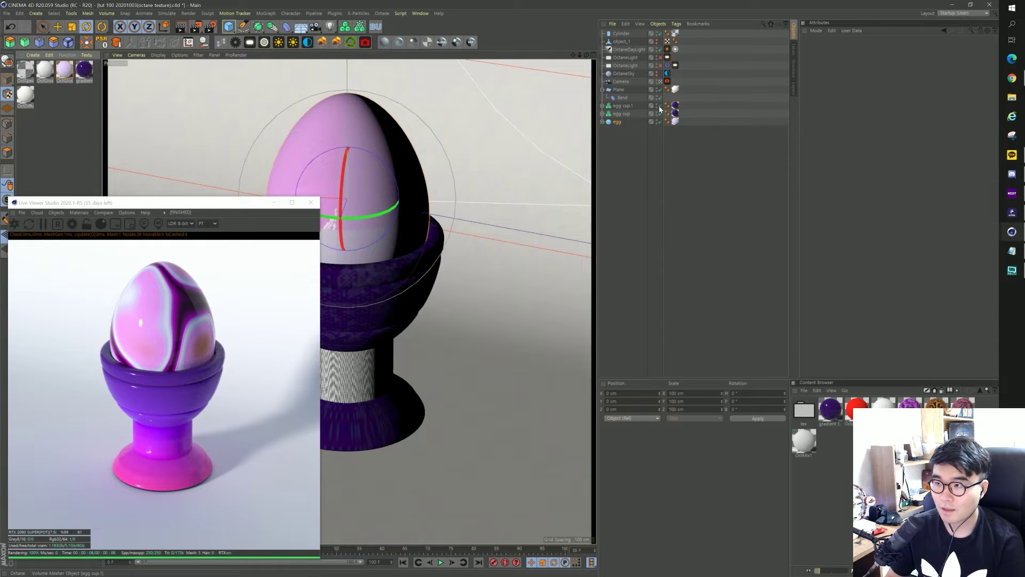
Step: Hide the Cylinder inside the egg cup and add a new Octane Glossy material
{"action": "left_click_drag", "start_coordinate": [660, 121], "coordinate": [660, 106]}
{"action": "left_click", "coordinate": [660, 34]}
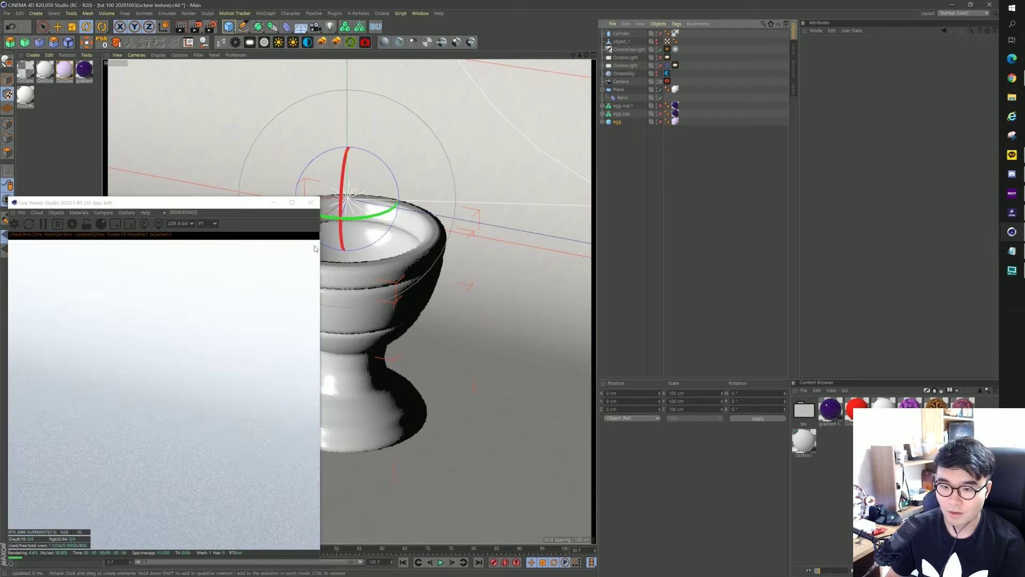
{"action": "left_click", "coordinate": [660, 33]}
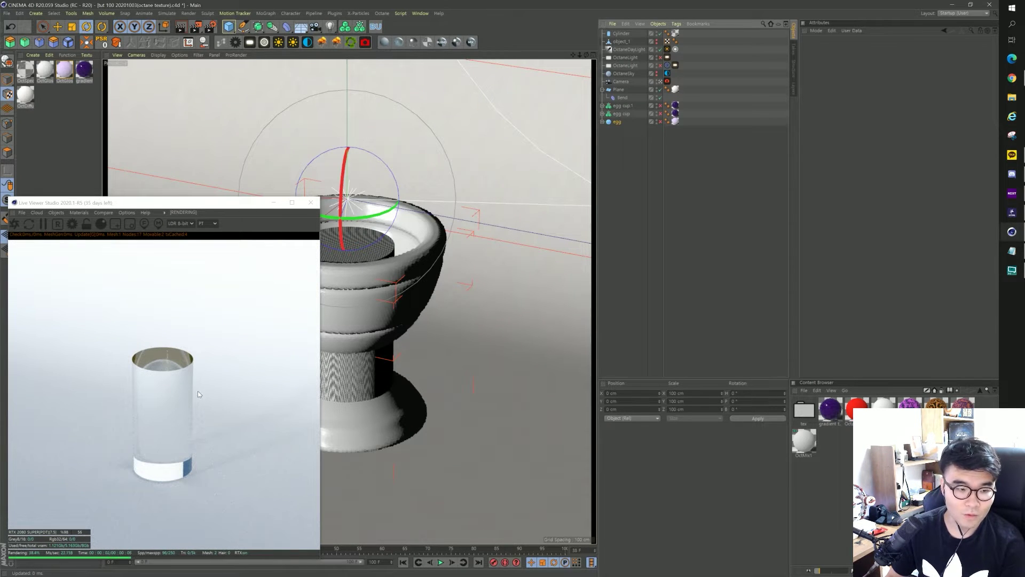
{"action": "left_click", "coordinate": [660, 33]}
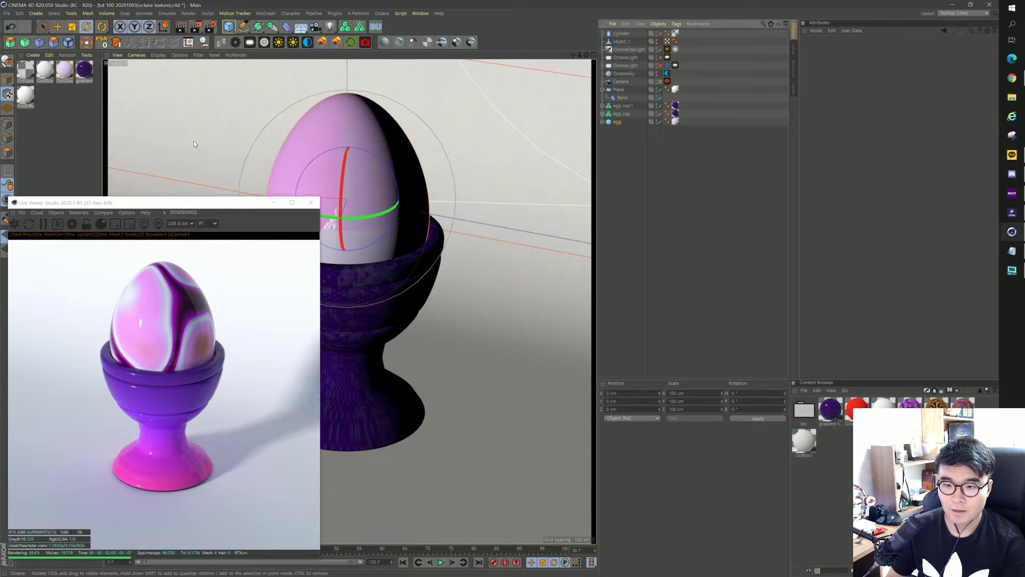
{"action": "left_click", "coordinate": [398, 44]}
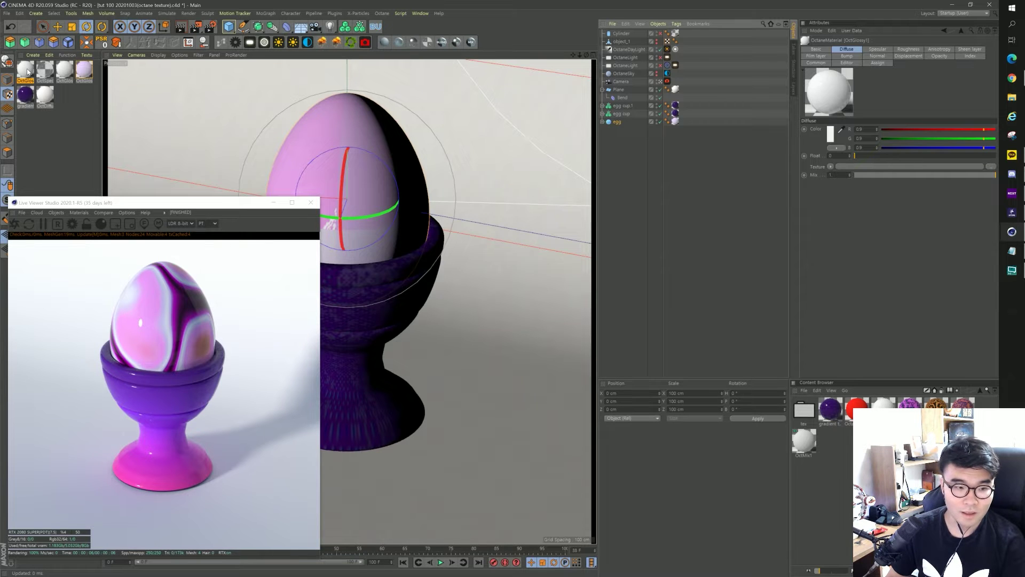
Step: Apply OctGlossy1 to the egg object and open its Material Editor
{"action": "left_click_drag", "start_coordinate": [28, 71], "coordinate": [625, 126]}
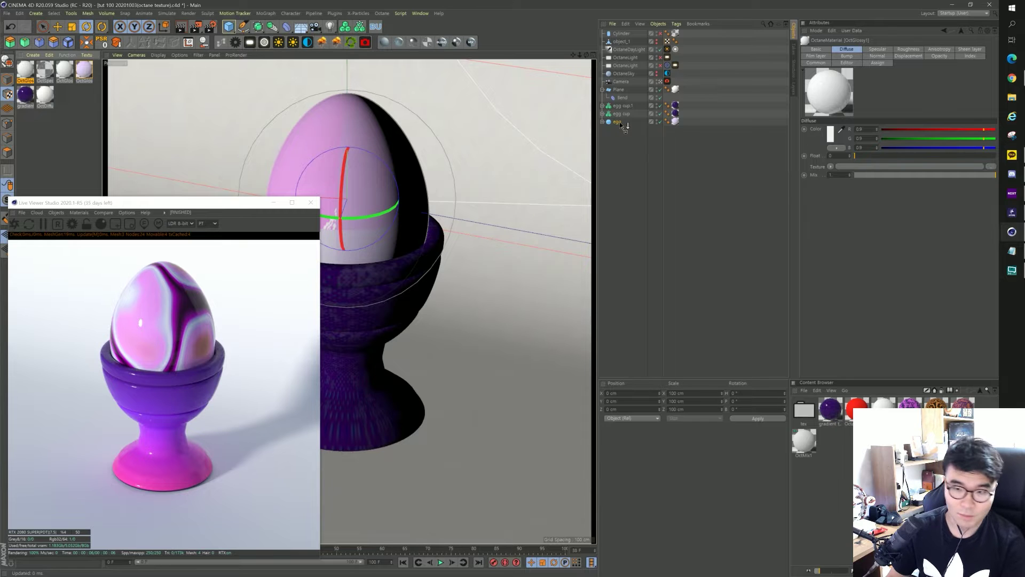
{"action": "left_click_drag", "start_coordinate": [625, 126], "coordinate": [620, 122]}
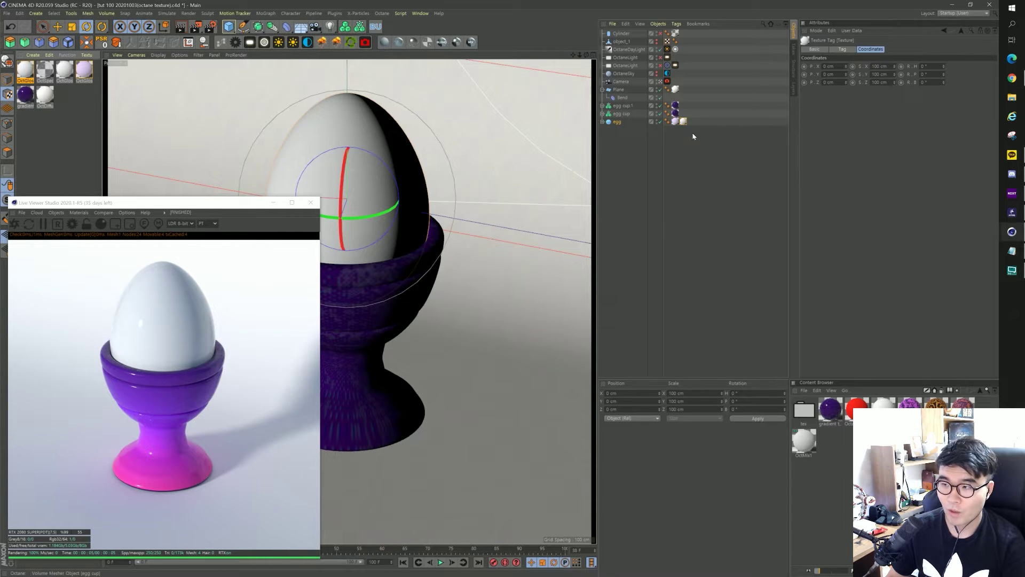
{"action": "double_click", "coordinate": [27, 70]}
{"action": "left_click_drag", "start_coordinate": [150, 116], "coordinate": [405, 111]}
Step: Show OctGlossy1 in the Octane Node Editor and arrange its enlarged node on the canvas
{"action": "left_click", "coordinate": [342, 210]}
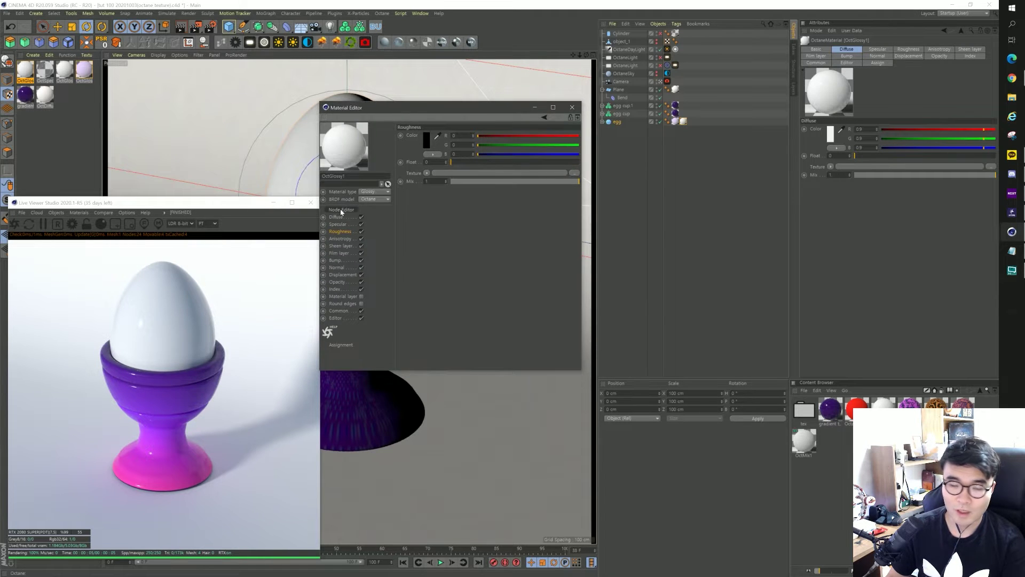
{"action": "left_click", "coordinate": [537, 107]}
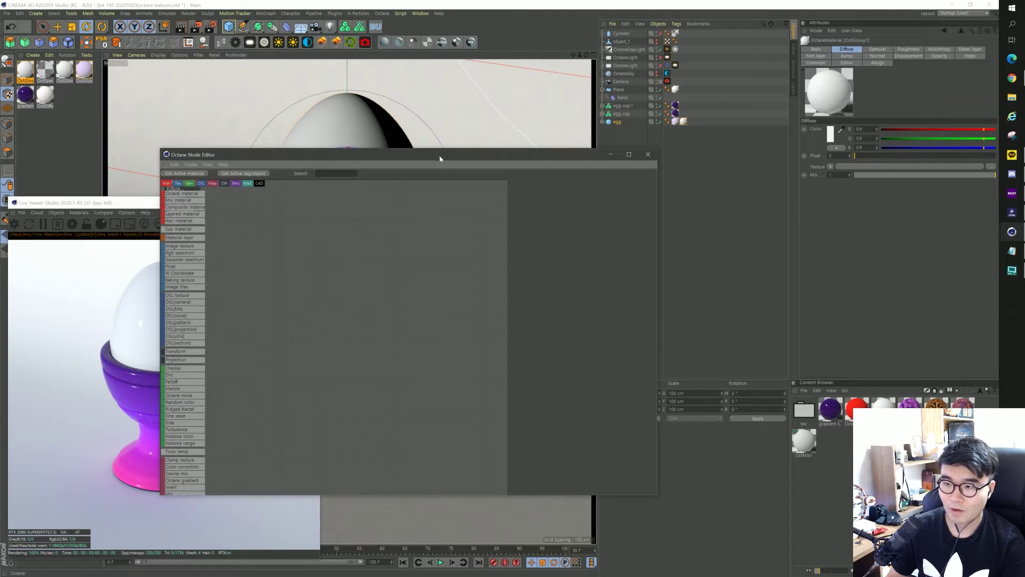
{"action": "left_click_drag", "start_coordinate": [440, 155], "coordinate": [608, 185]}
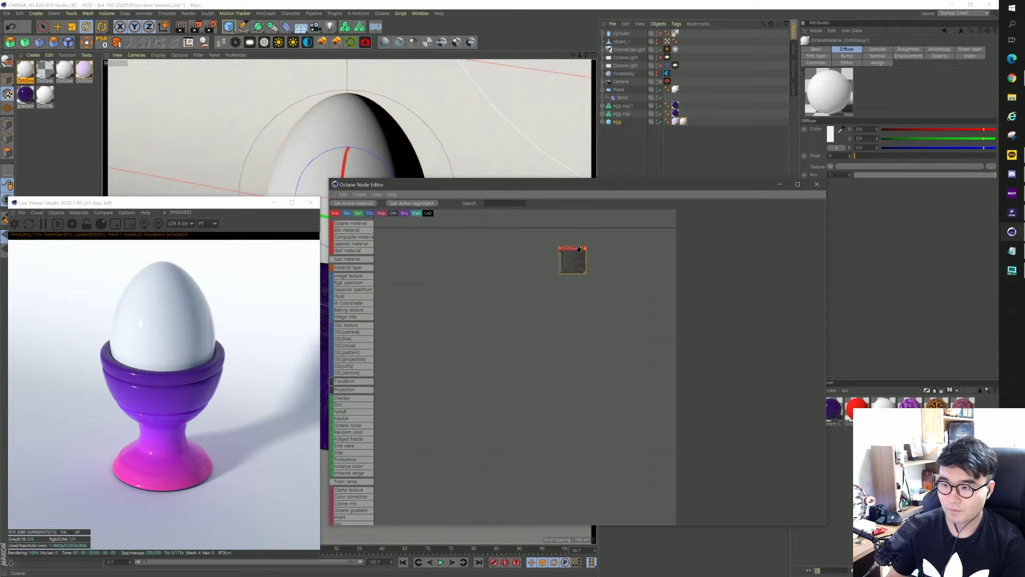
{"action": "left_click_drag", "start_coordinate": [390, 233], "coordinate": [599, 234]}
{"action": "left_click_drag", "start_coordinate": [619, 269], "coordinate": [637, 350]}
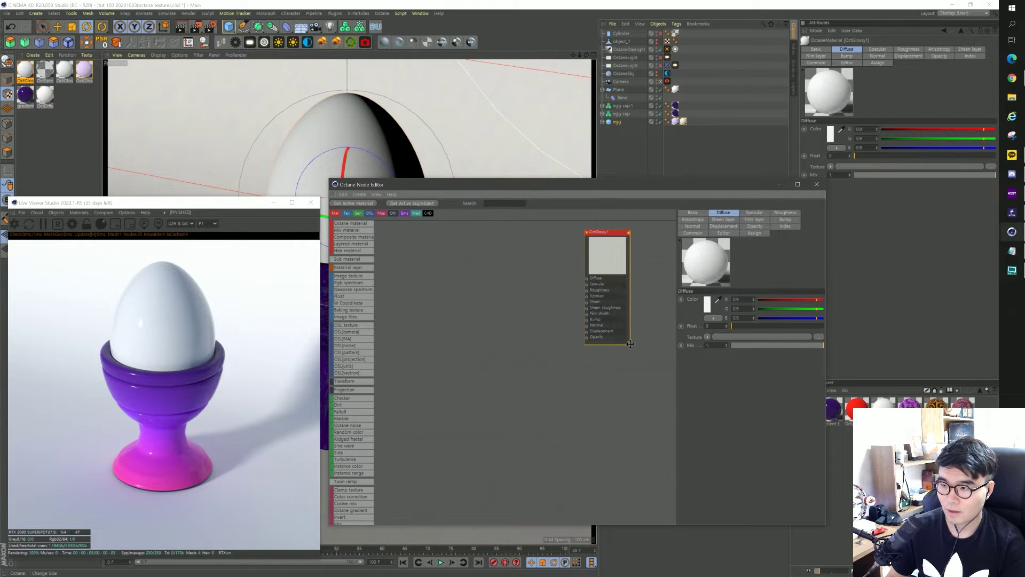
{"action": "left_click_drag", "start_coordinate": [607, 254], "coordinate": [588, 263]}
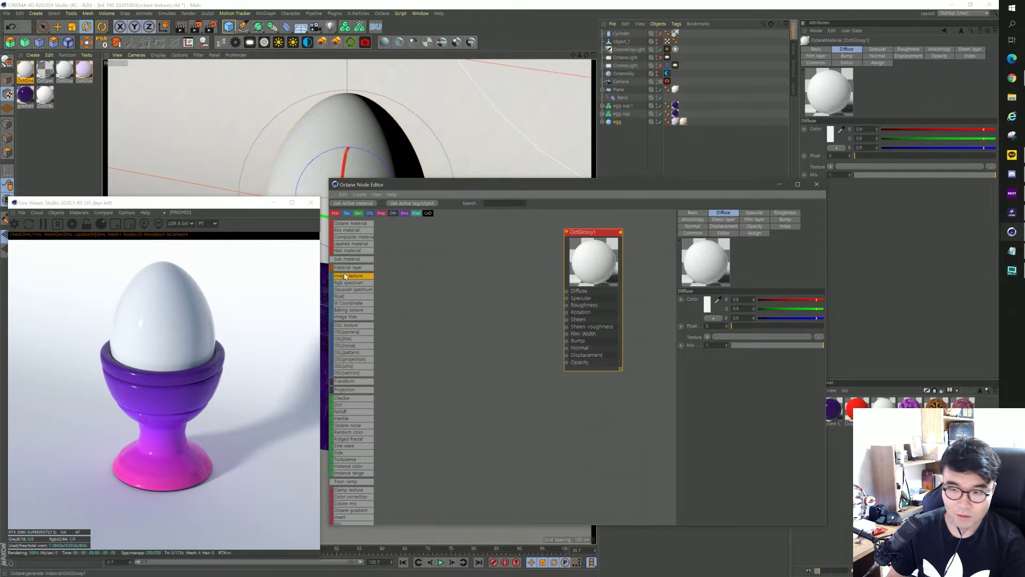
Step: Add an Image texture node and wire it into OctGlossy1's Diffuse input
{"action": "left_click_drag", "start_coordinate": [345, 276], "coordinate": [474, 246]}
{"action": "left_click", "coordinate": [484, 244]}
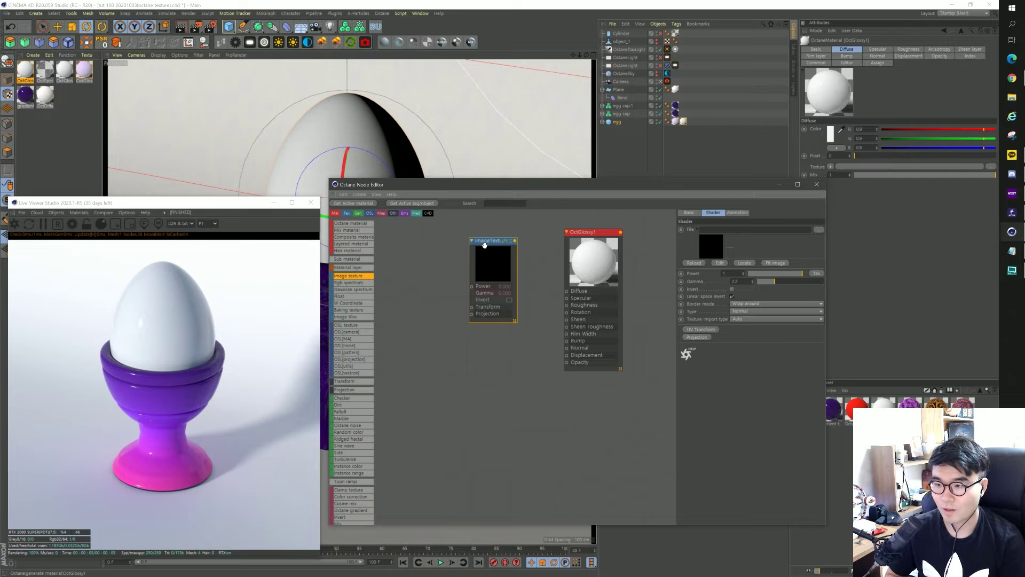
{"action": "left_click_drag", "start_coordinate": [515, 240], "coordinate": [568, 297]}
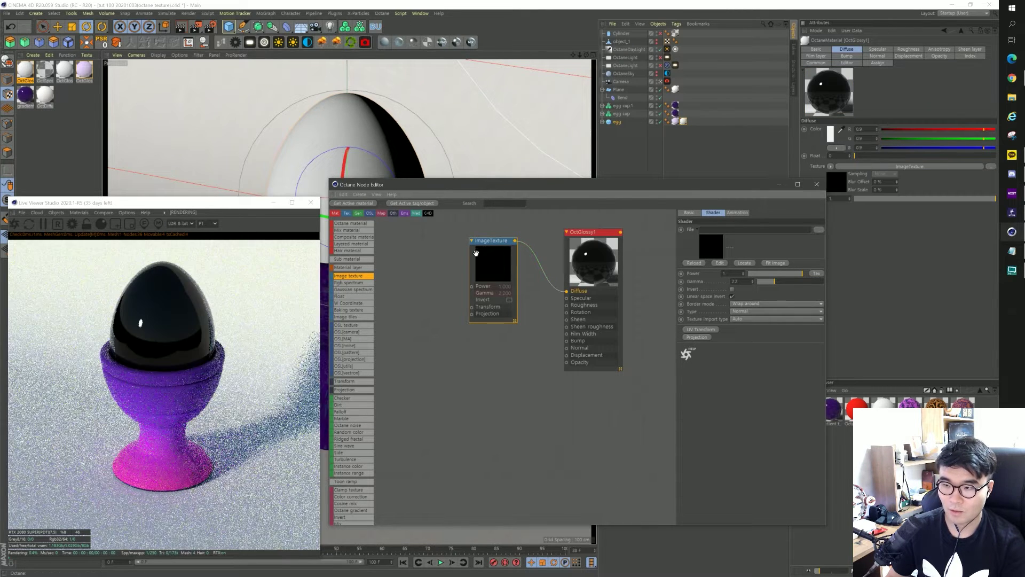
{"action": "left_click_drag", "start_coordinate": [484, 263], "coordinate": [485, 251]}
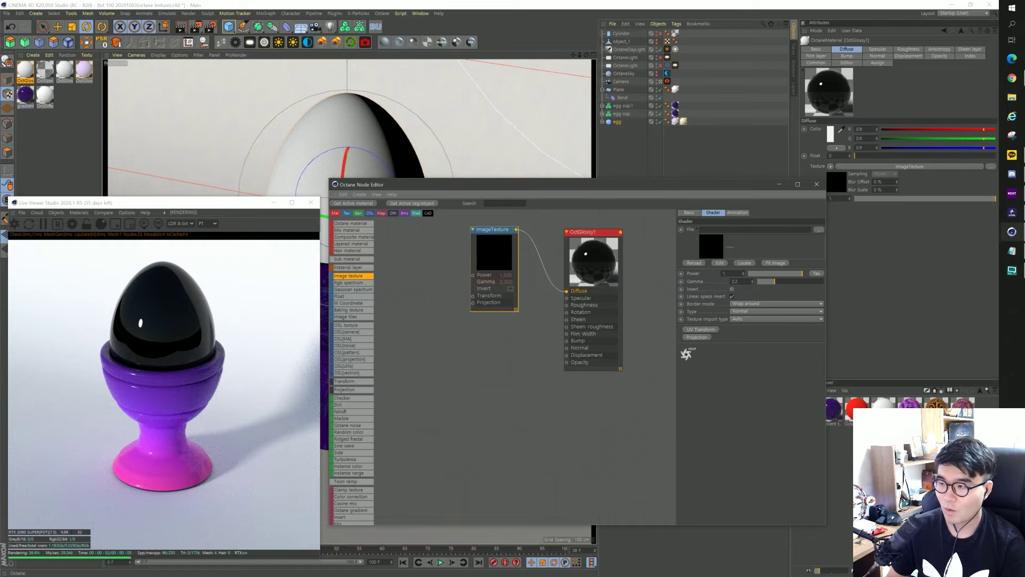
Step: Load logo1.png into the ImageTexture node, then show the egg texture tag's Tag properties
{"action": "left_click", "coordinate": [709, 224]}
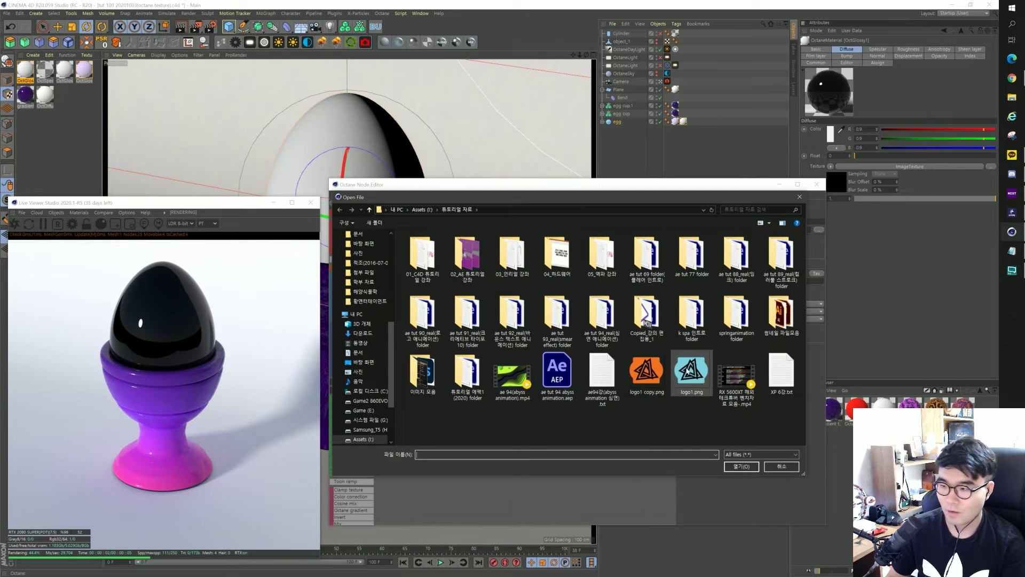
{"action": "double_click", "coordinate": [688, 373]}
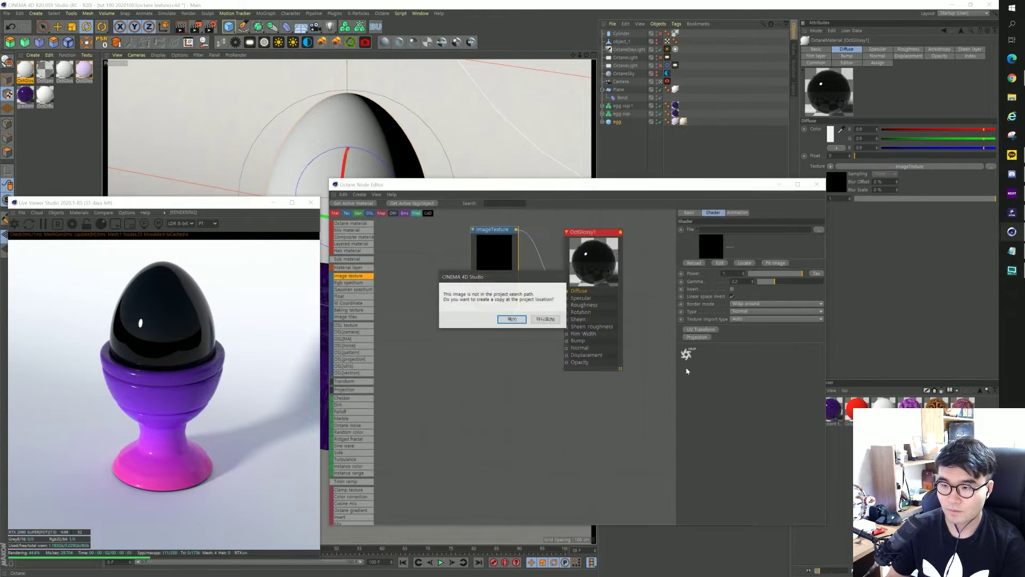
{"action": "left_click", "coordinate": [546, 322]}
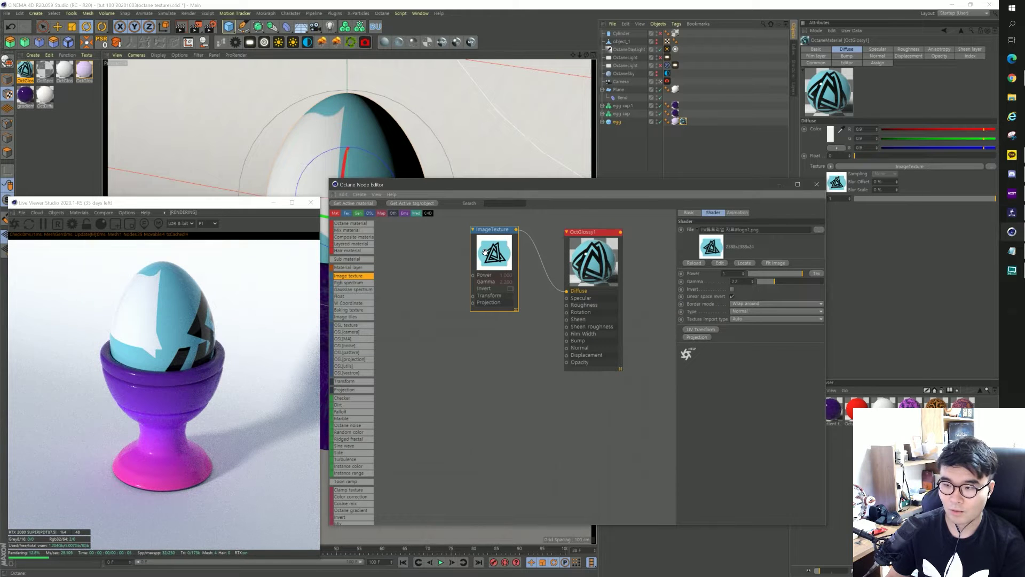
{"action": "left_click_drag", "start_coordinate": [497, 249], "coordinate": [509, 244]}
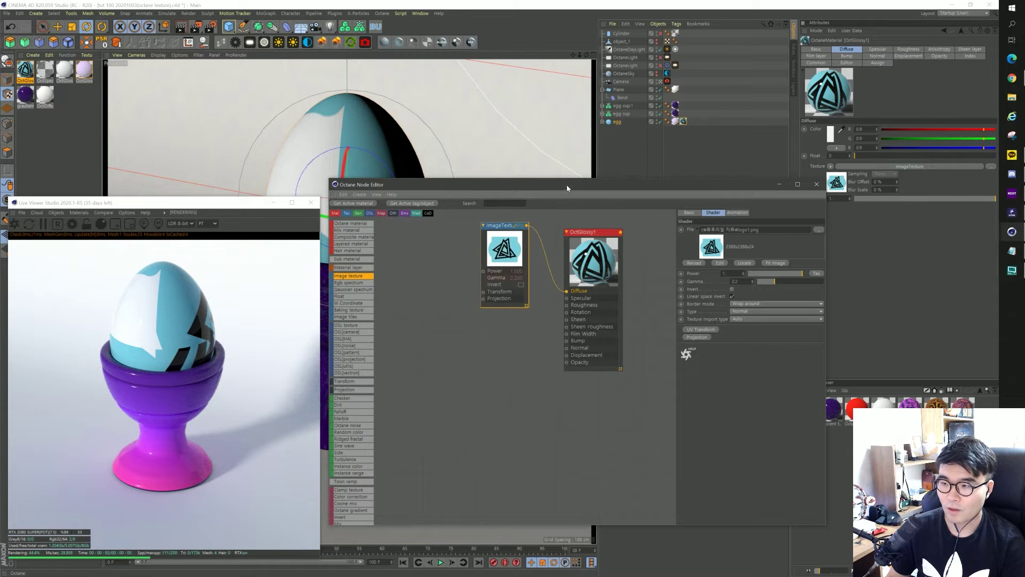
{"action": "left_click_drag", "start_coordinate": [568, 188], "coordinate": [500, 205]}
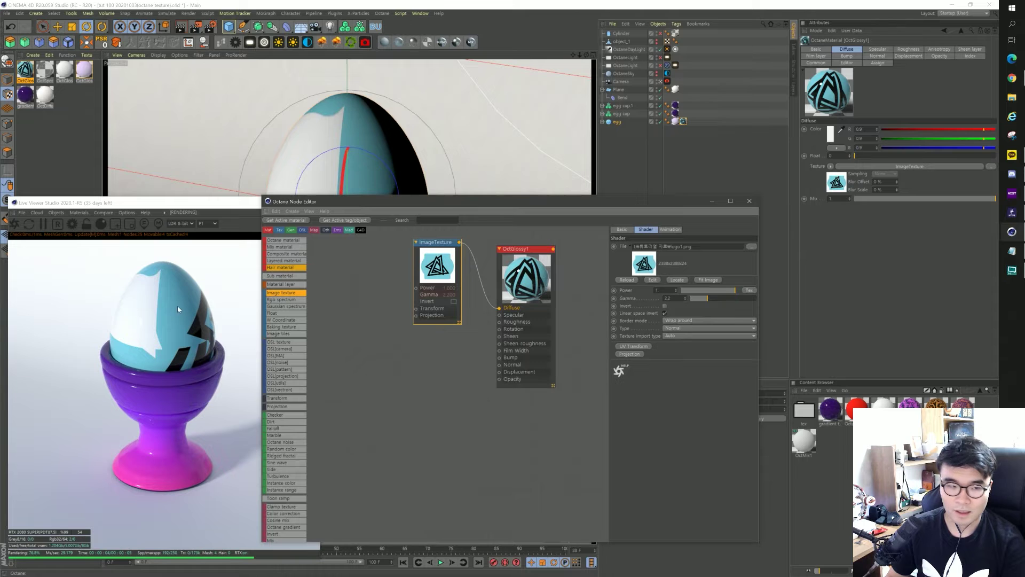
{"action": "left_click", "coordinate": [683, 122]}
{"action": "left_click", "coordinate": [843, 49]}
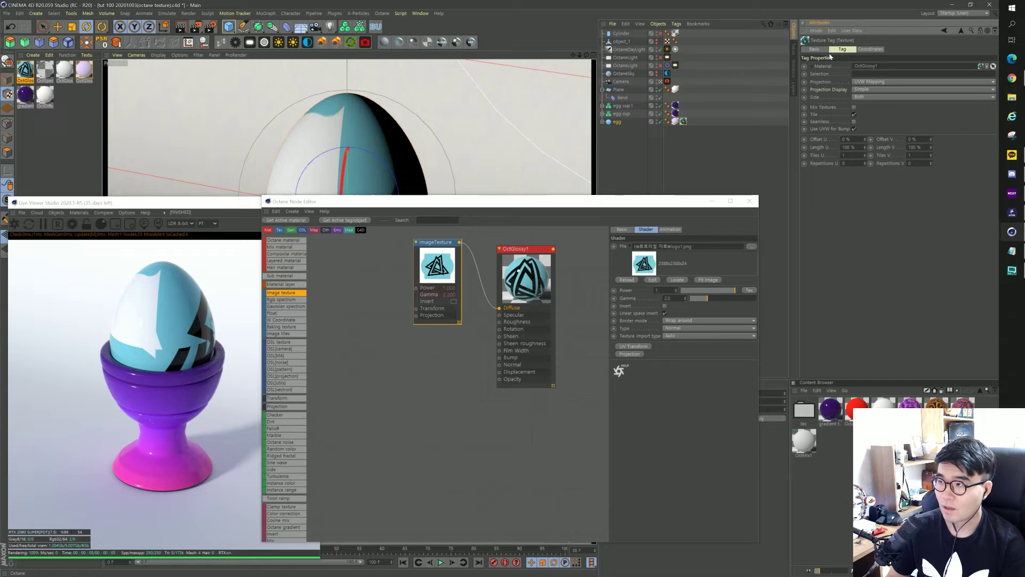
Step: Set the egg's texture tag Projection to Cylindrical and nudge the ImageTexture node
{"action": "left_click", "coordinate": [859, 82]}
{"action": "left_click", "coordinate": [865, 99]}
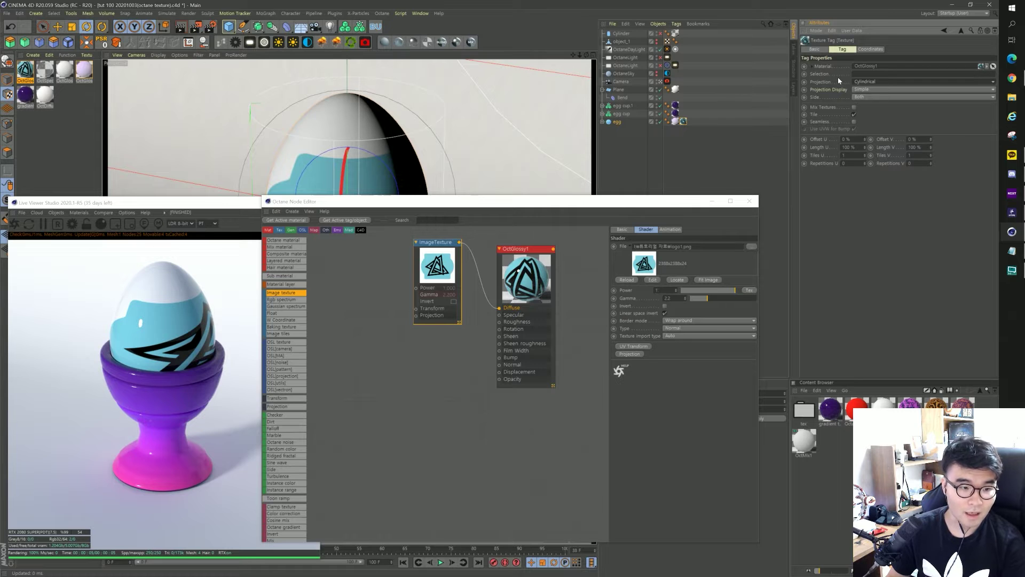
{"action": "left_click", "coordinate": [869, 81]}
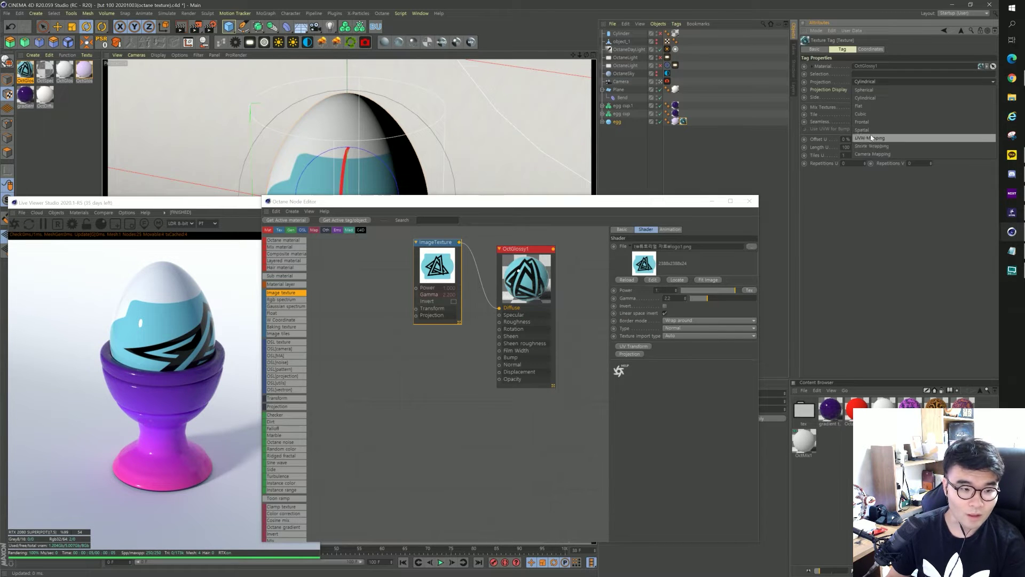
{"action": "left_click", "coordinate": [871, 98]}
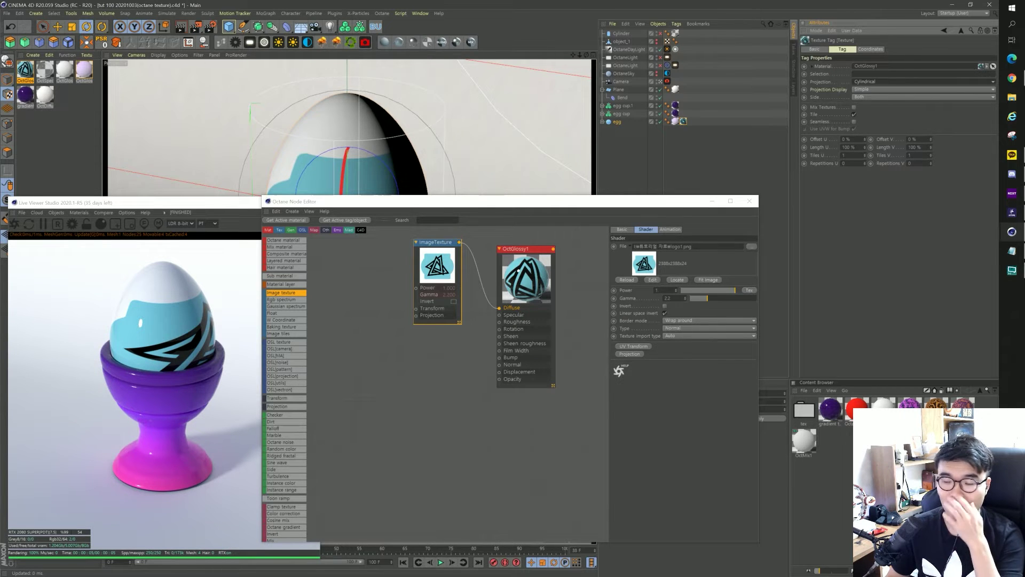
{"action": "left_click", "coordinate": [875, 83]}
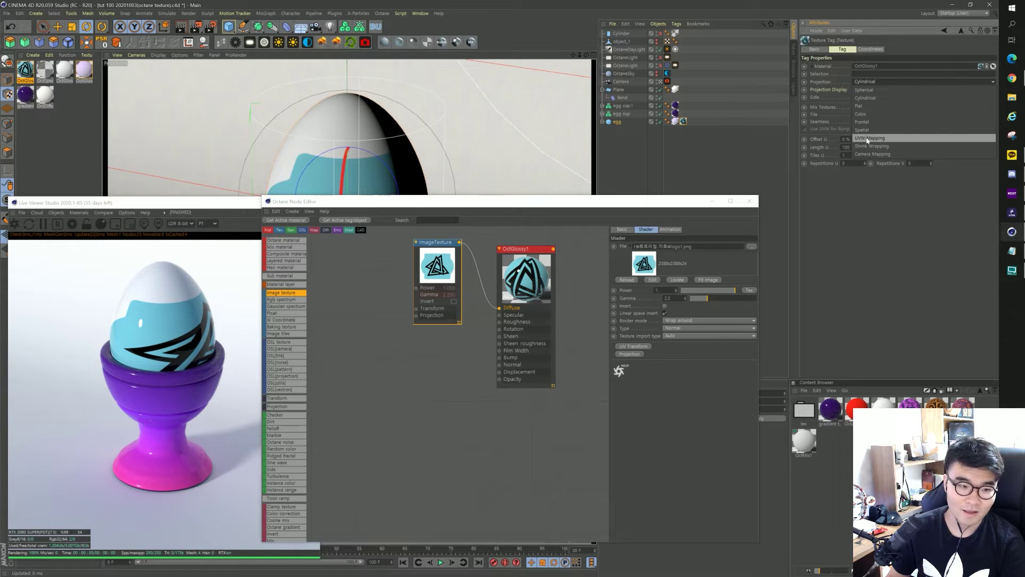
{"action": "left_click", "coordinate": [876, 83]}
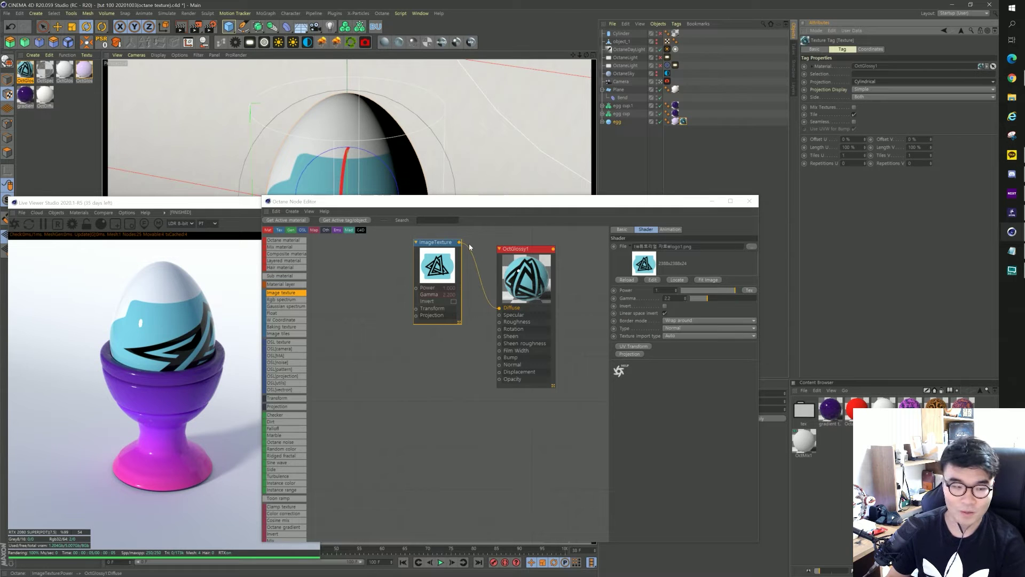
{"action": "left_click_drag", "start_coordinate": [445, 248], "coordinate": [455, 250]}
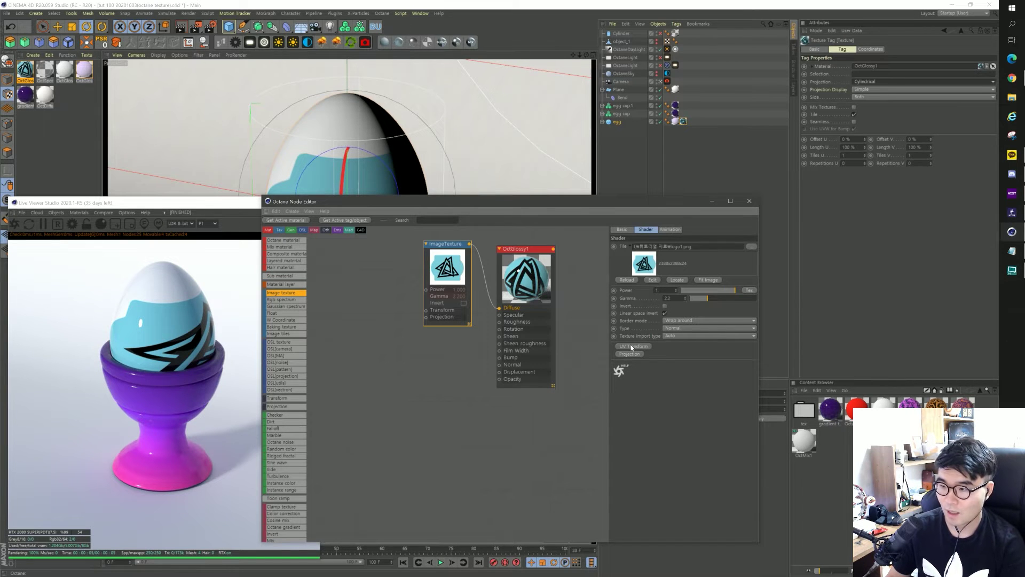
Step: Add a UV Transform node feeding the ImageTexture and place it to its left
{"action": "left_click", "coordinate": [632, 347]}
{"action": "left_click_drag", "start_coordinate": [433, 244], "coordinate": [391, 246]}
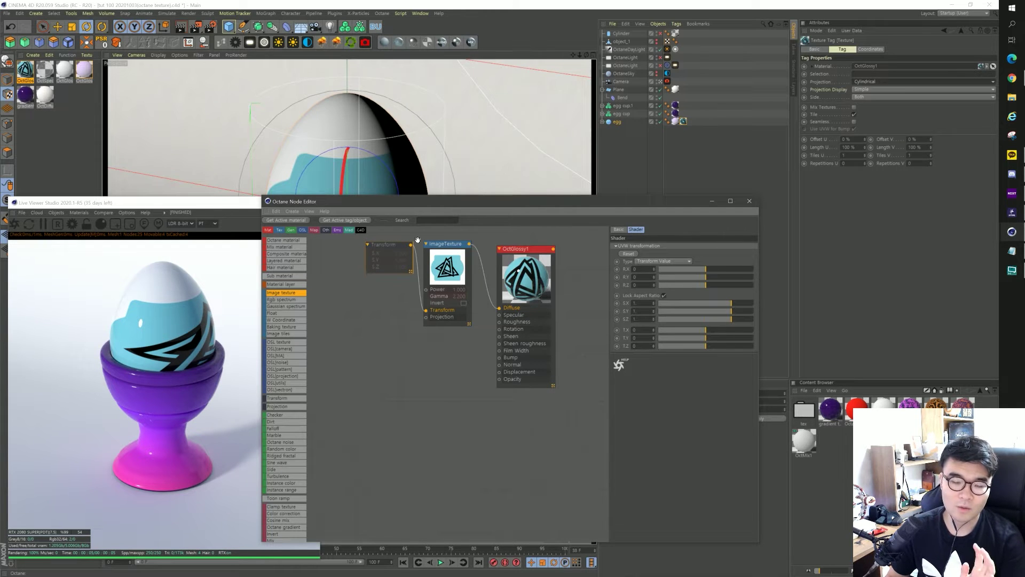
{"action": "left_click_drag", "start_coordinate": [402, 243], "coordinate": [382, 251]}
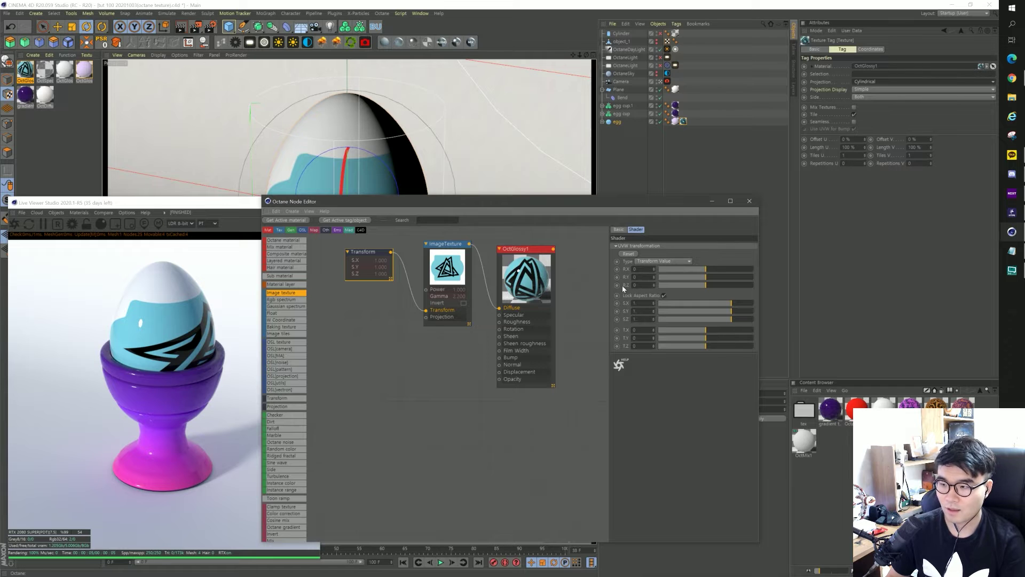
Step: Try a 90° R.Z rotation on the Transform node, then undo it back to 0
{"action": "type", "text": "90"}
{"action": "key", "text": "Return"}
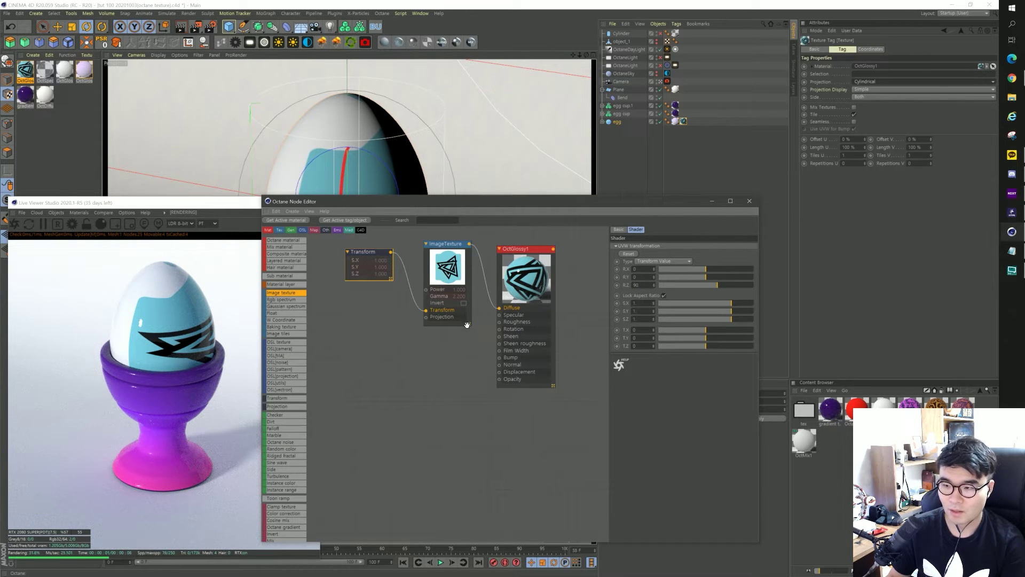
{"action": "left_click_drag", "start_coordinate": [468, 325], "coordinate": [490, 389]}
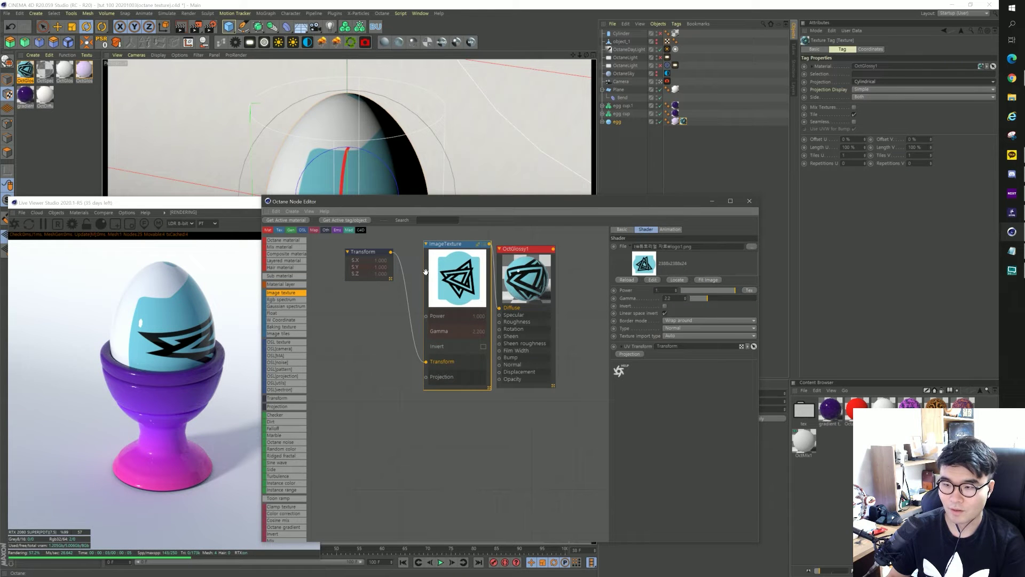
{"action": "left_click", "coordinate": [378, 251]}
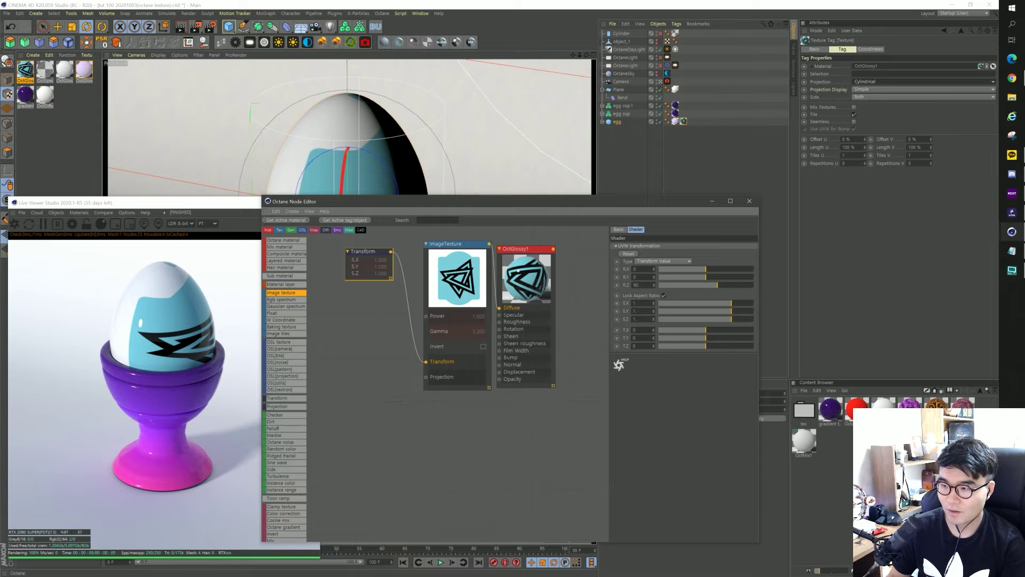
{"action": "key", "text": "ctrl+z"}
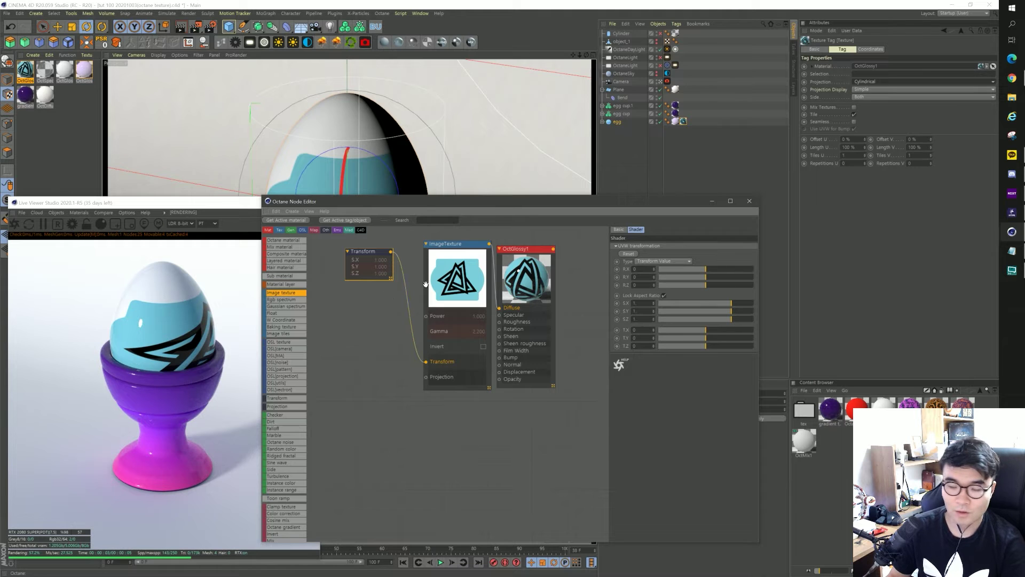
{"action": "left_click", "coordinate": [664, 296]}
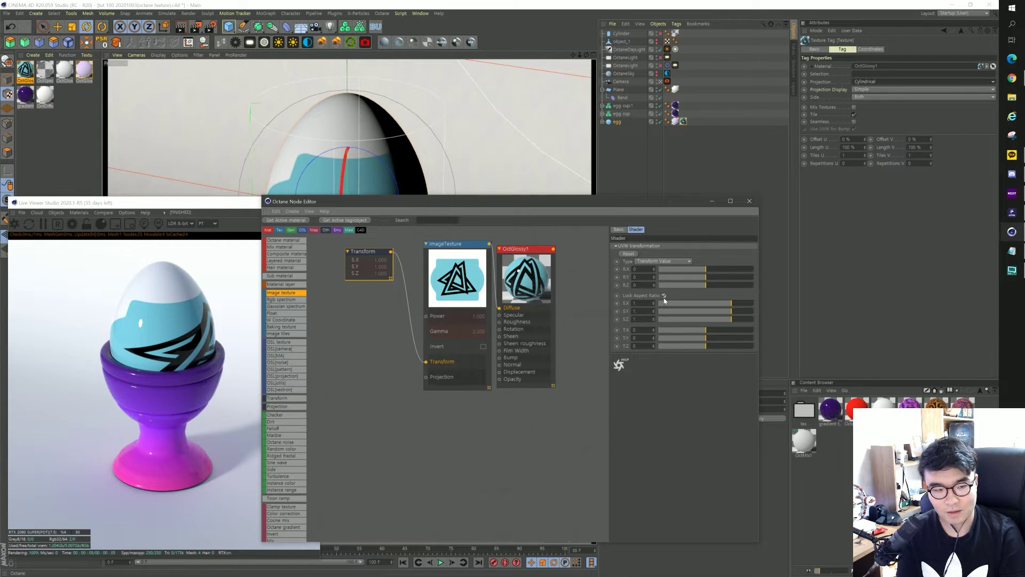
{"action": "left_click", "coordinate": [665, 298]}
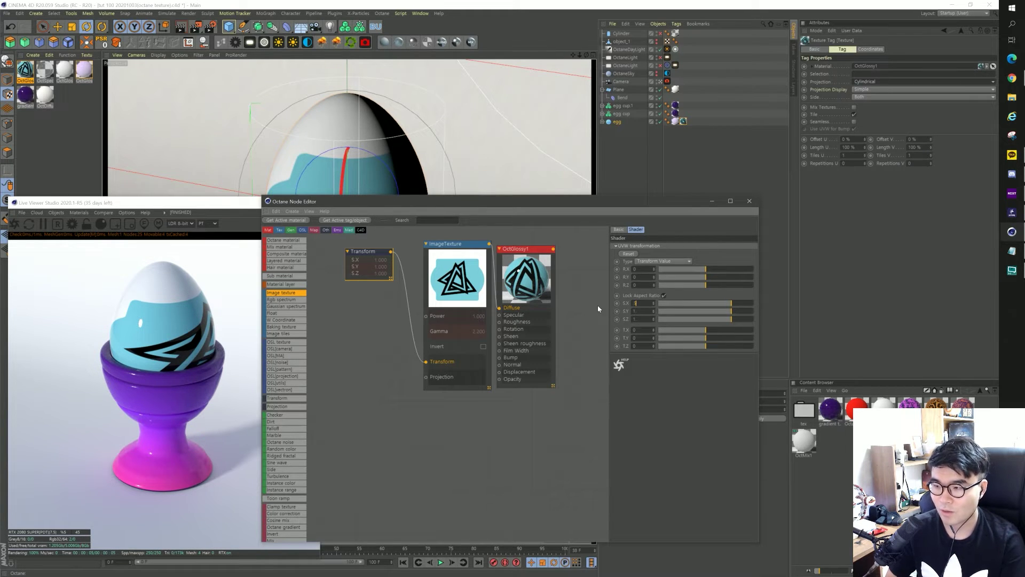
Step: Scale the texture to 0.5 and set the ImageTexture Border mode to Black color
{"action": "key", "text": "Return"}
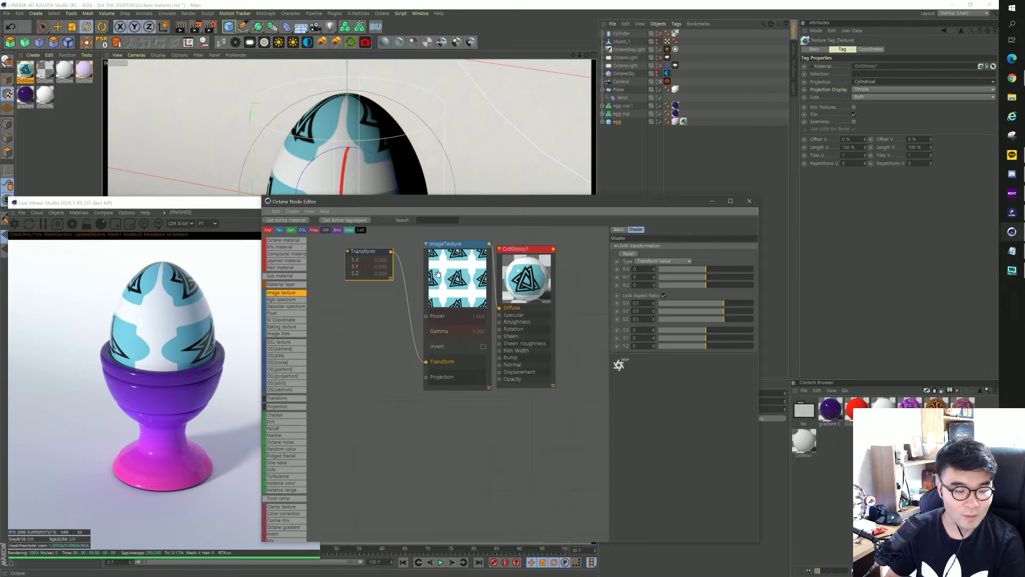
{"action": "left_click", "coordinate": [453, 260]}
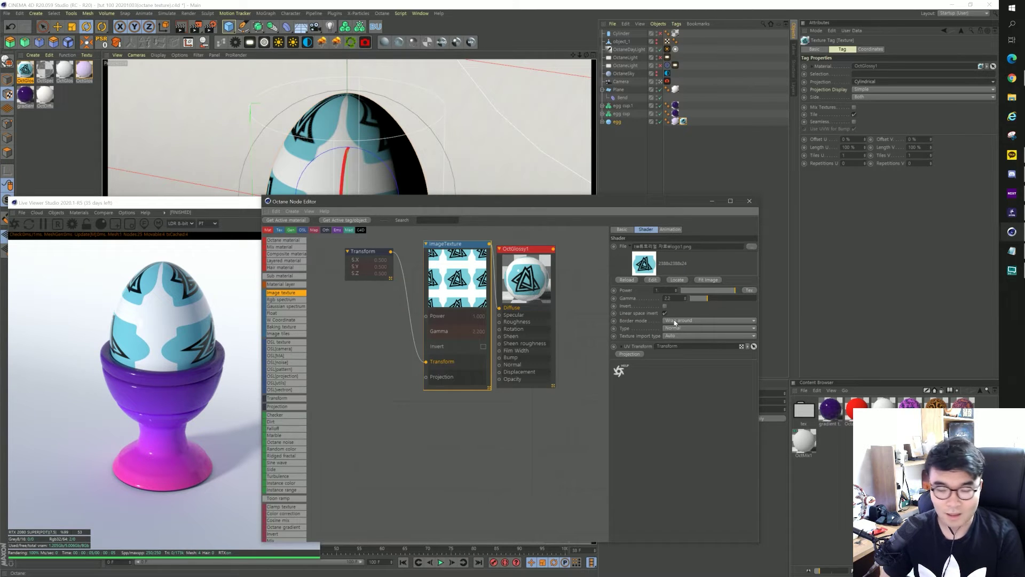
{"action": "left_click", "coordinate": [675, 322]}
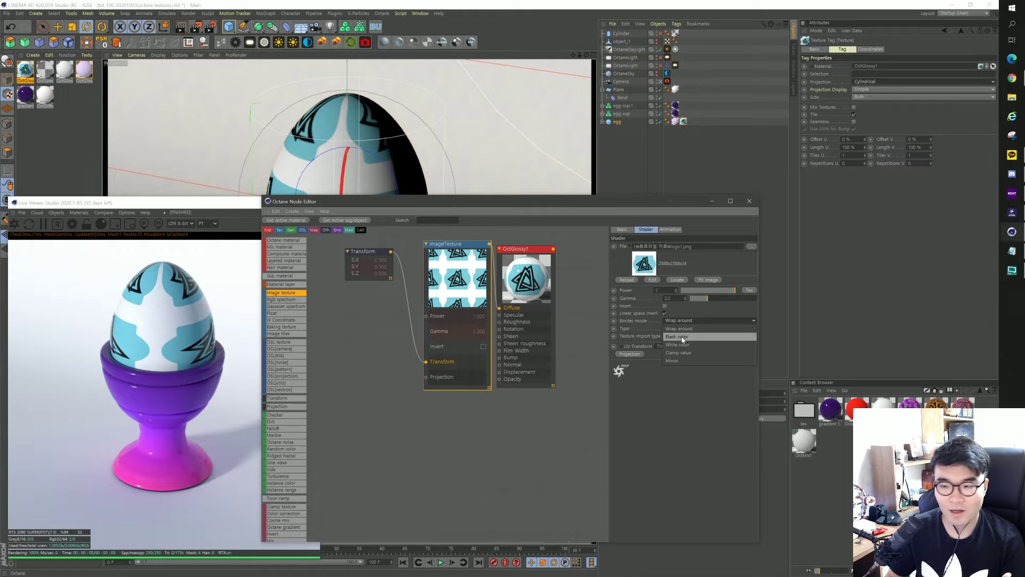
{"action": "left_click", "coordinate": [682, 337]}
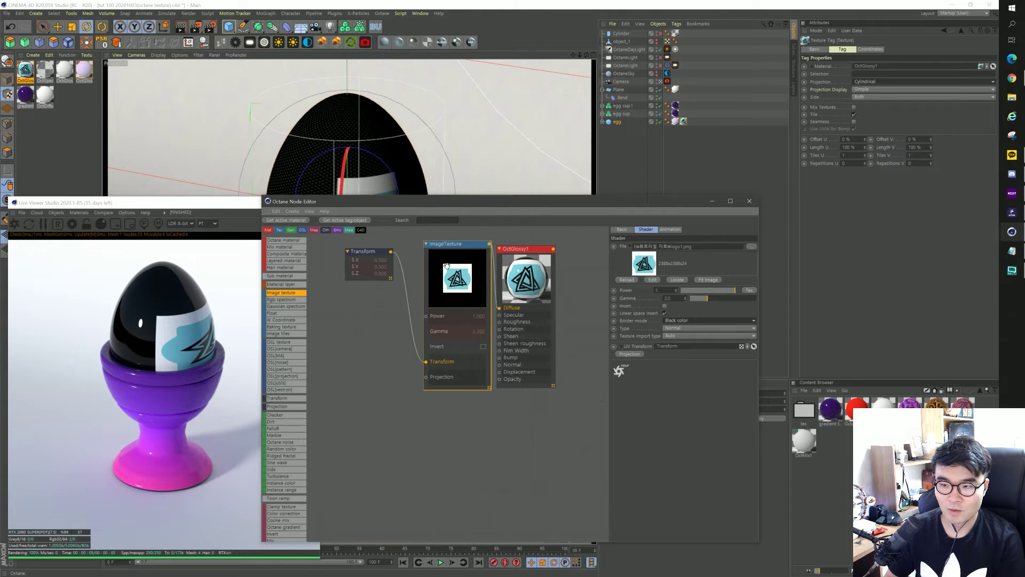
Step: Unlock the Transform aspect ratio, narrow S.X to about 0.29 and set T.X to -0.1
{"action": "left_click", "coordinate": [370, 256]}
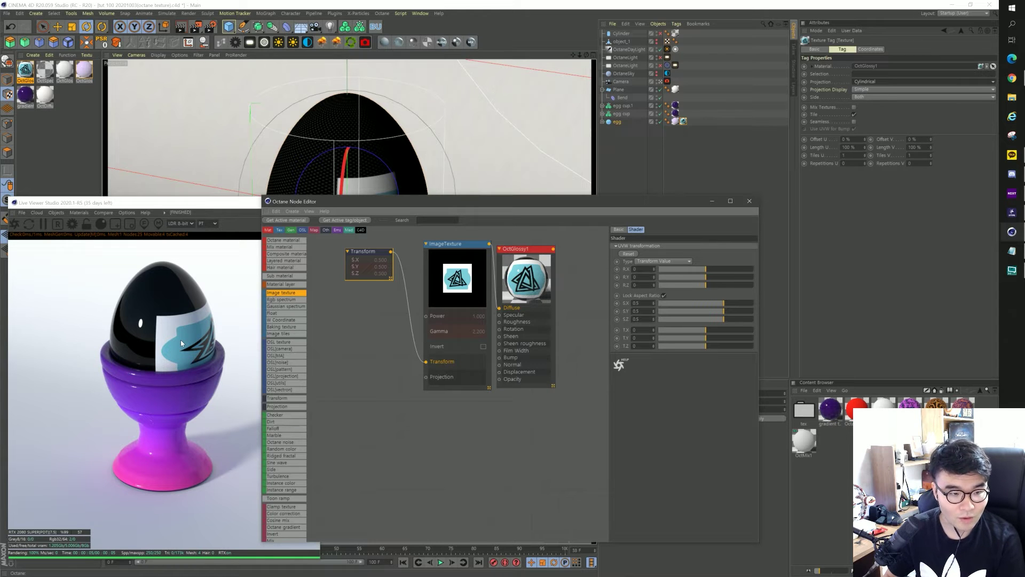
{"action": "left_click", "coordinate": [665, 296]}
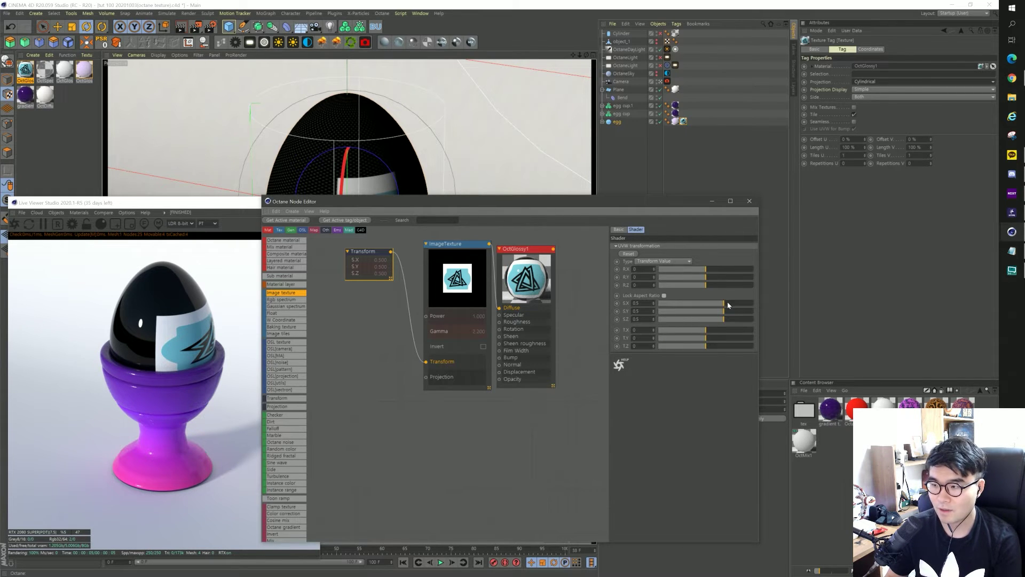
{"action": "left_click_drag", "start_coordinate": [727, 305], "coordinate": [718, 304]}
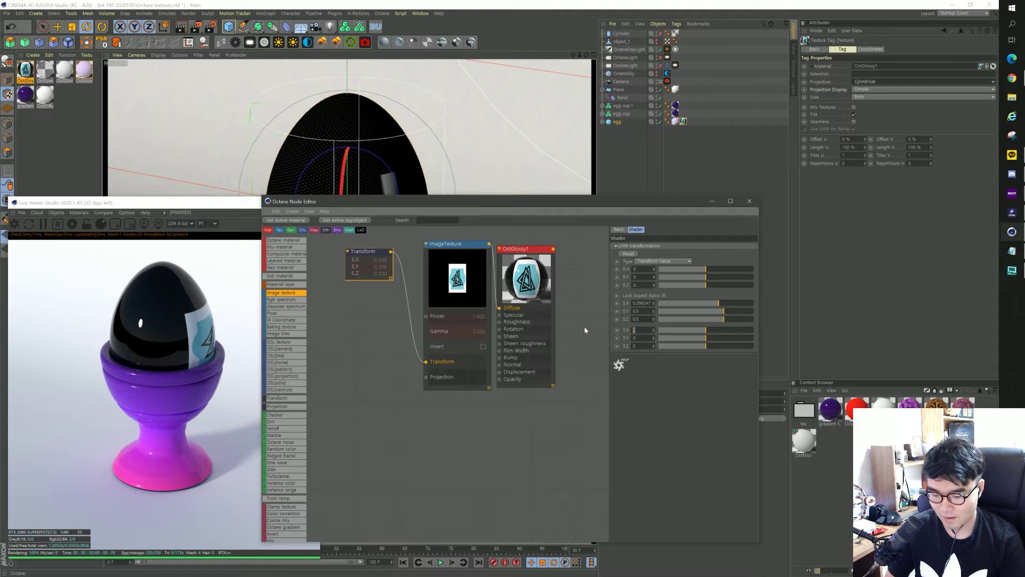
{"action": "type", "text": "-0.1"}
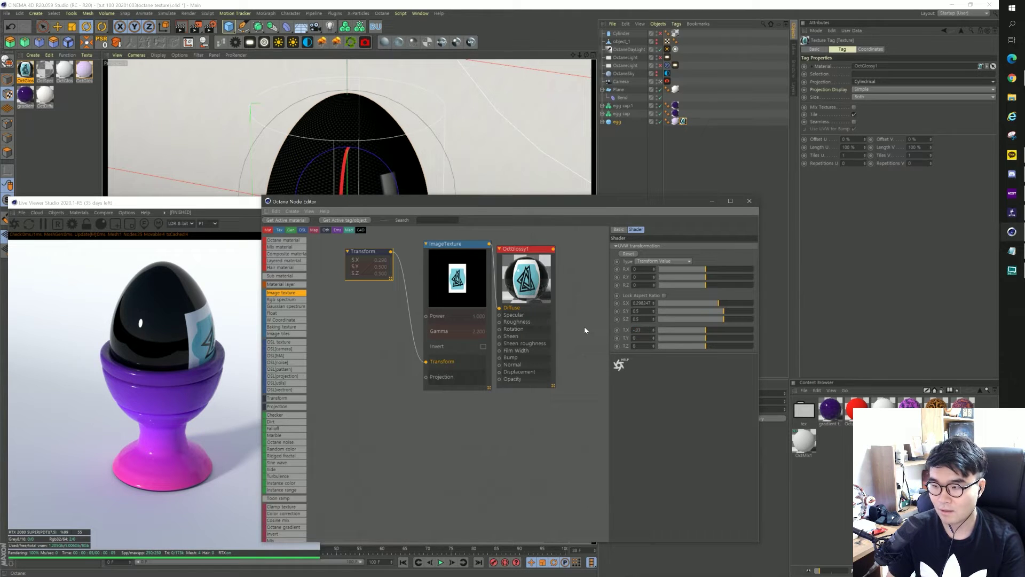
{"action": "key", "text": "Return"}
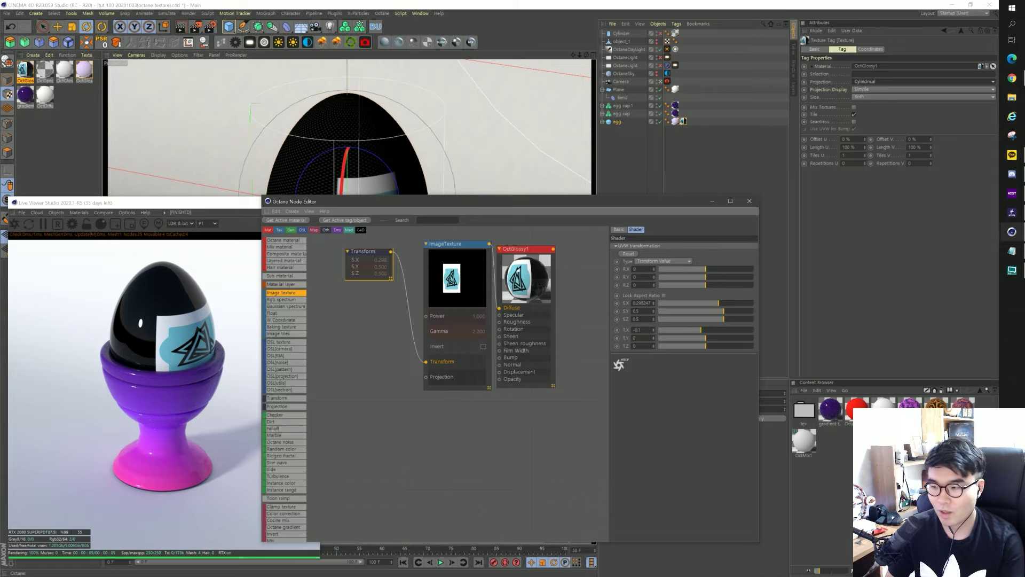
Step: Set T.X to -0.2, S.X to about 0.21 and raise T.Y to about 0.15
{"action": "type", "text": "-0.2"}
{"action": "key", "text": "Return"}
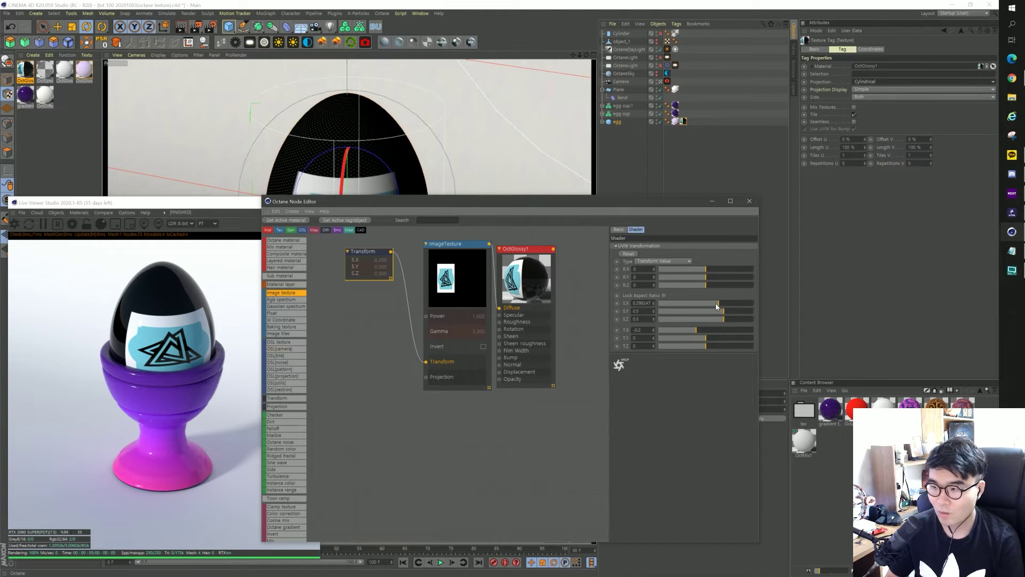
{"action": "left_click_drag", "start_coordinate": [718, 305], "coordinate": [714, 308]}
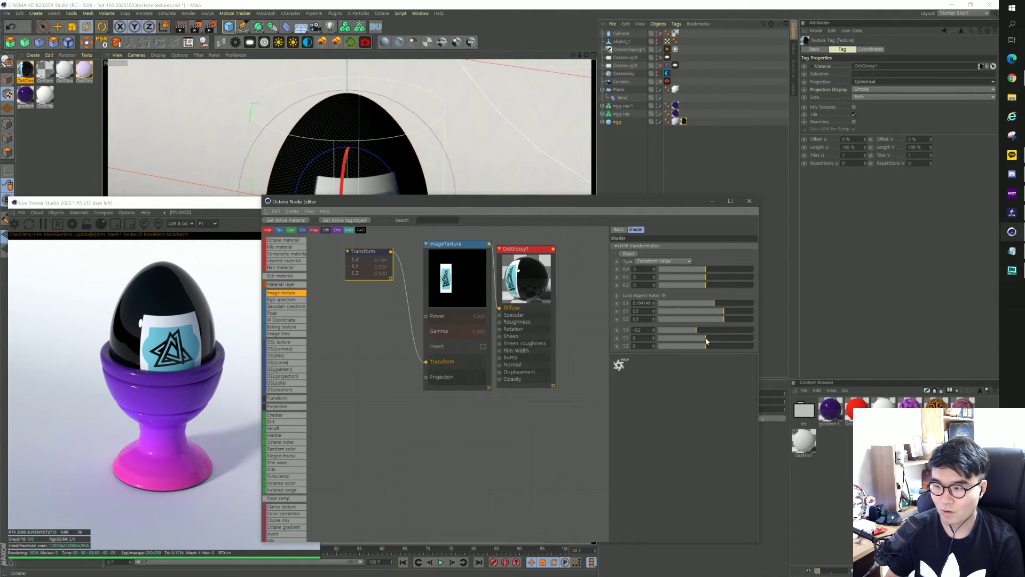
{"action": "left_click_drag", "start_coordinate": [706, 341], "coordinate": [715, 342]}
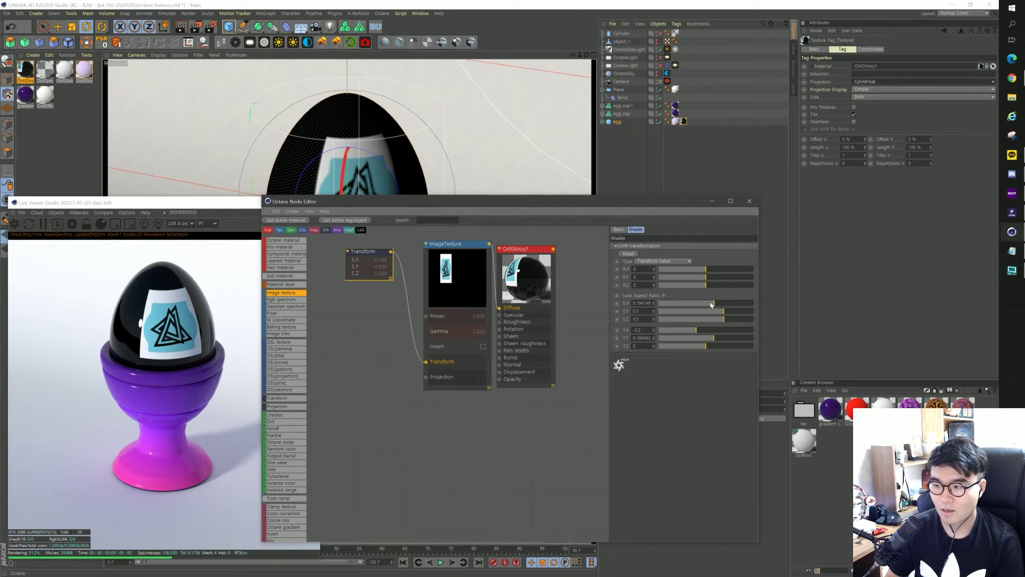
{"action": "left_click_drag", "start_coordinate": [712, 304], "coordinate": [715, 305]}
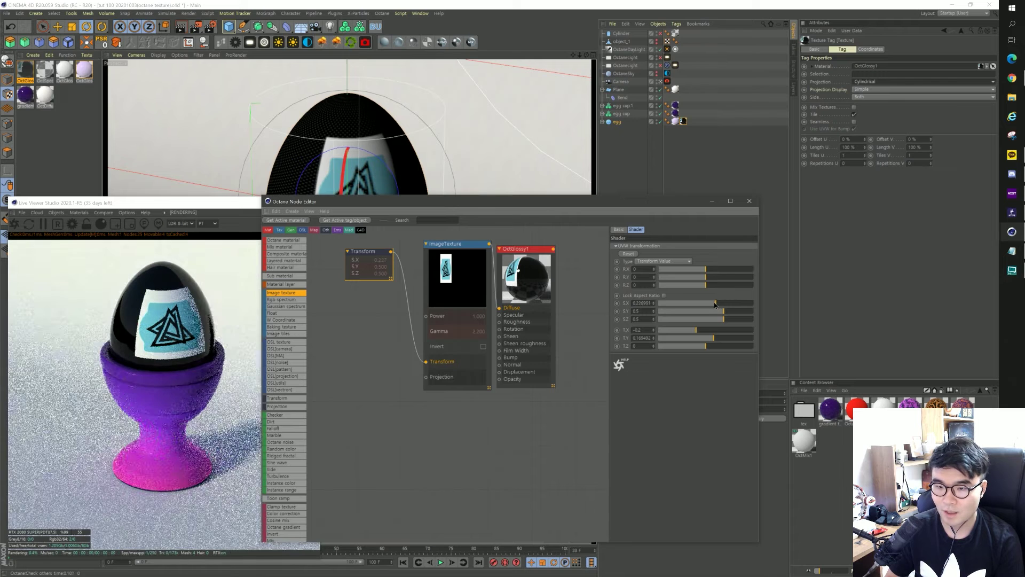
{"action": "left_click_drag", "start_coordinate": [715, 304], "coordinate": [694, 307]}
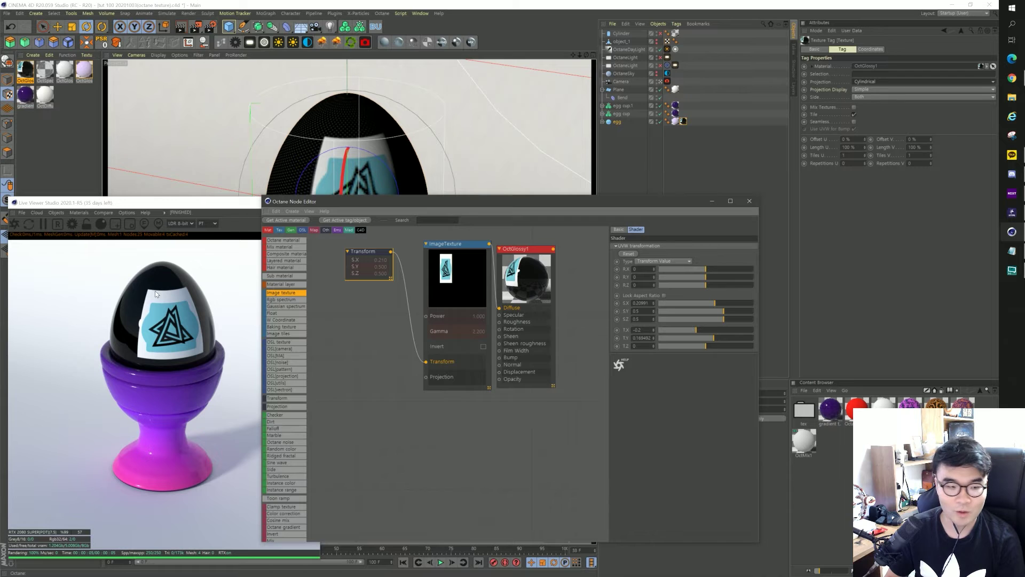
{"action": "left_click", "coordinate": [451, 273]}
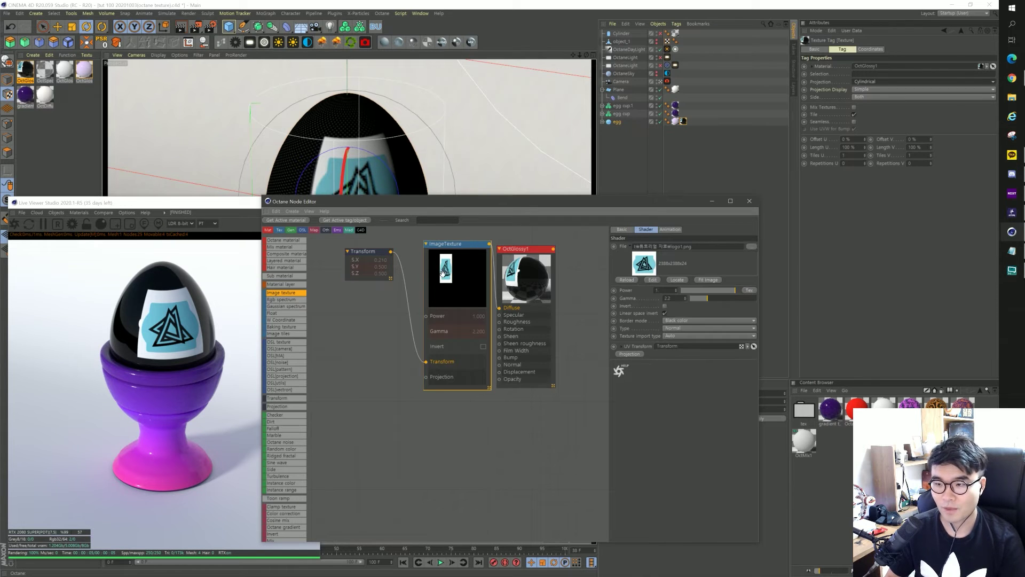
Step: Duplicate the logo ImageTexture, feed it the shared Transform, and connect it to OctGlossy1's Opacity
{"action": "mouse_move", "coordinate": [449, 273]}
{"action": "left_mouse_down", "text": "ctrl"}
{"action": "mouse_move", "coordinate": [450, 431]}
{"action": "mouse_move", "coordinate": [462, 415]}
{"action": "left_mouse_up", "text": "ctrl"}
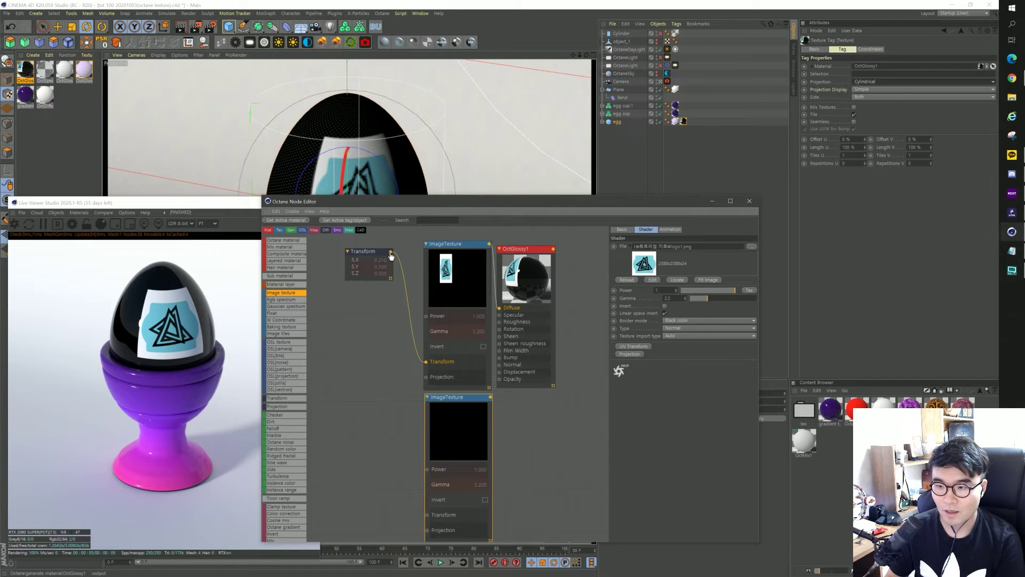
{"action": "left_click_drag", "start_coordinate": [392, 254], "coordinate": [427, 515]}
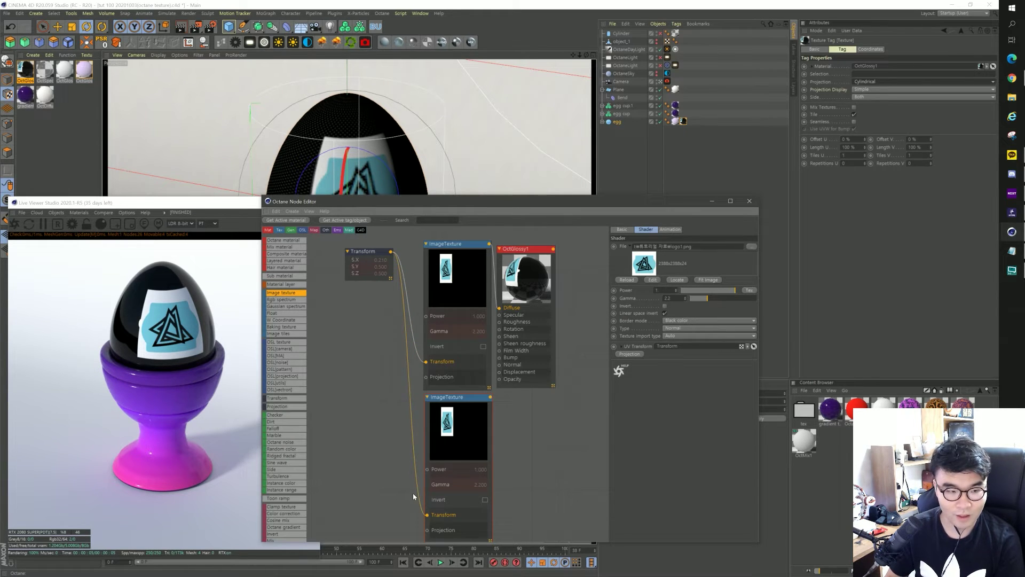
{"action": "left_click_drag", "start_coordinate": [468, 410], "coordinate": [499, 380]}
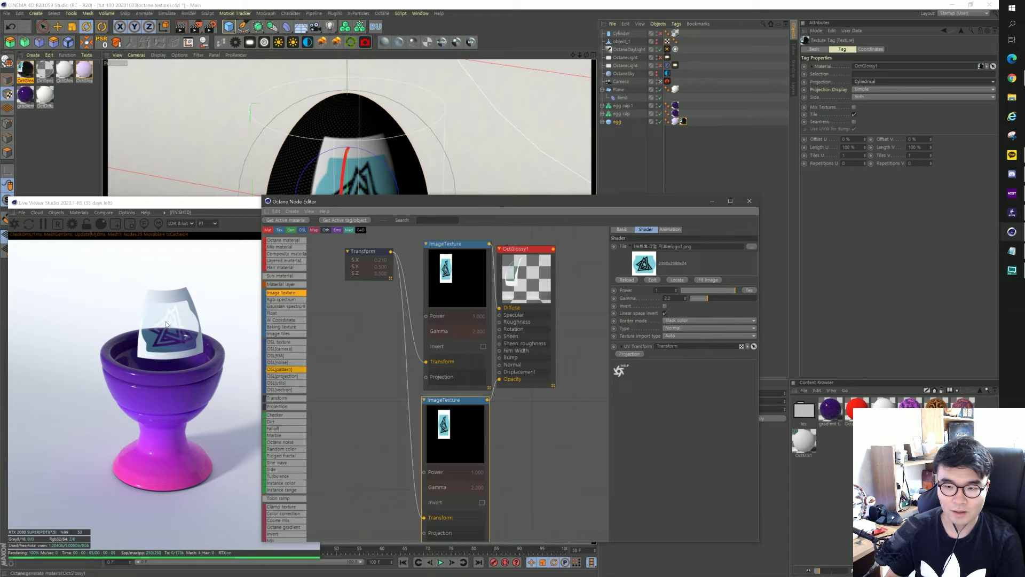
Step: Switch the lower opacity ImageTexture's Type from Normal to Alpha
{"action": "left_click_drag", "start_coordinate": [453, 436], "coordinate": [454, 430]}
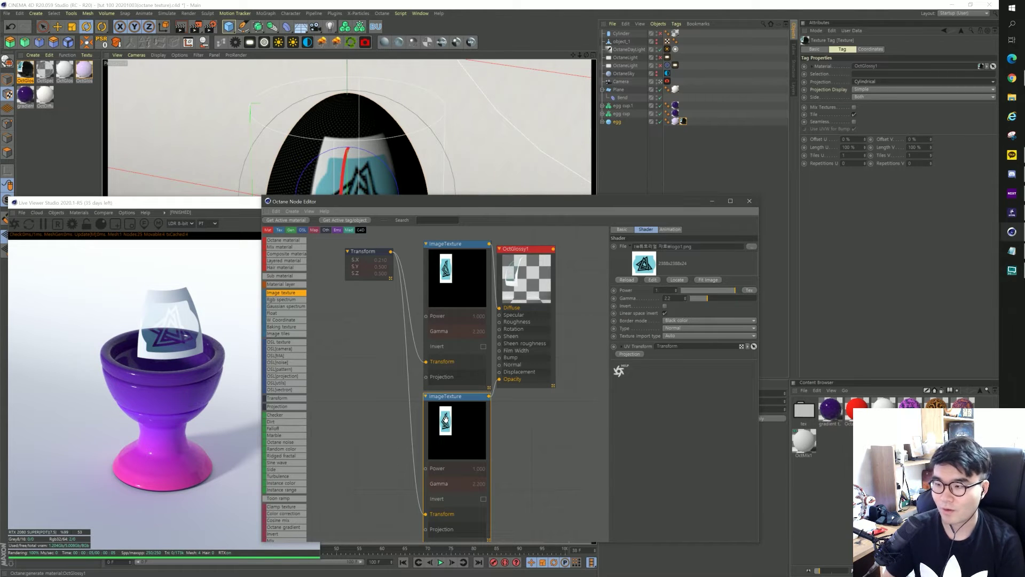
{"action": "left_click", "coordinate": [672, 329]}
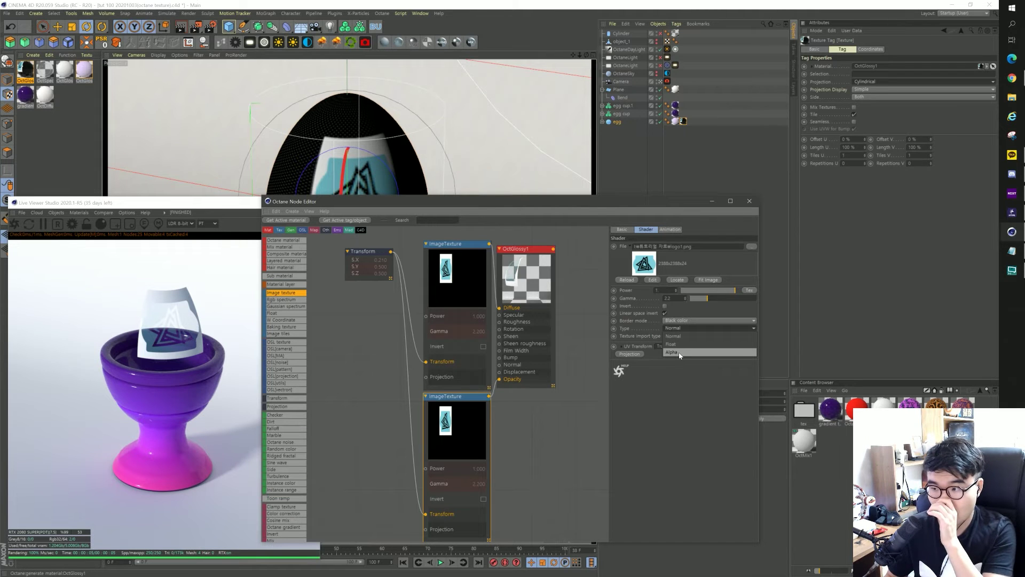
{"action": "left_click", "coordinate": [680, 352]}
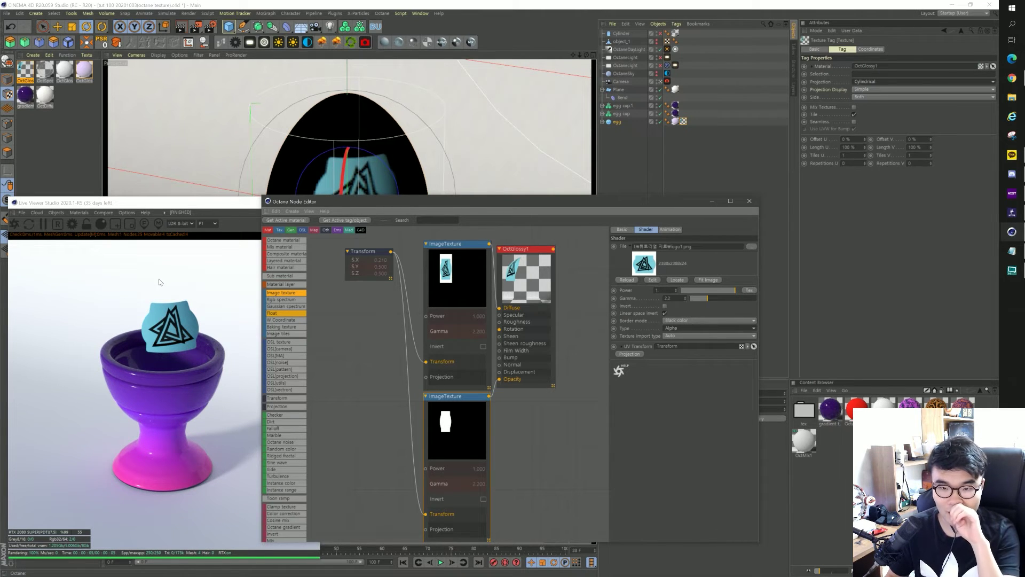
Step: Restart the Live Viewer render and set the Transform node's T.X to about -0.41
{"action": "left_click", "coordinate": [17, 227]}
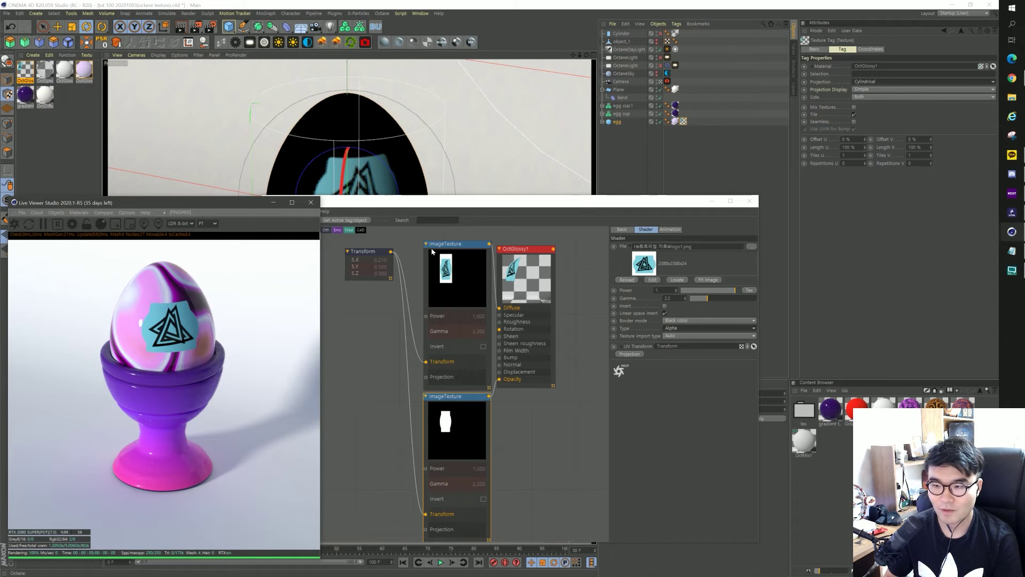
{"action": "left_click", "coordinate": [452, 264]}
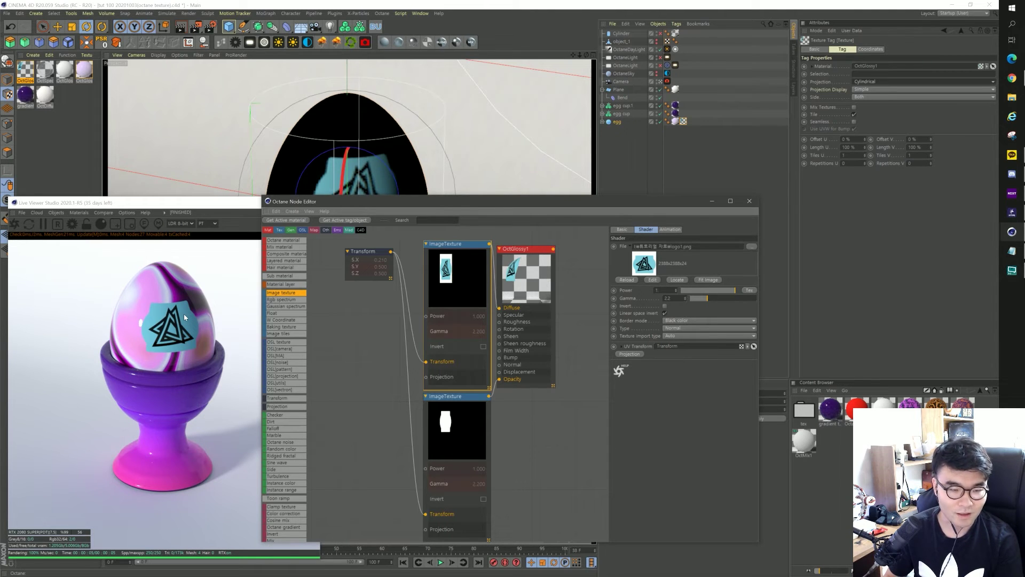
{"action": "left_click", "coordinate": [361, 257]}
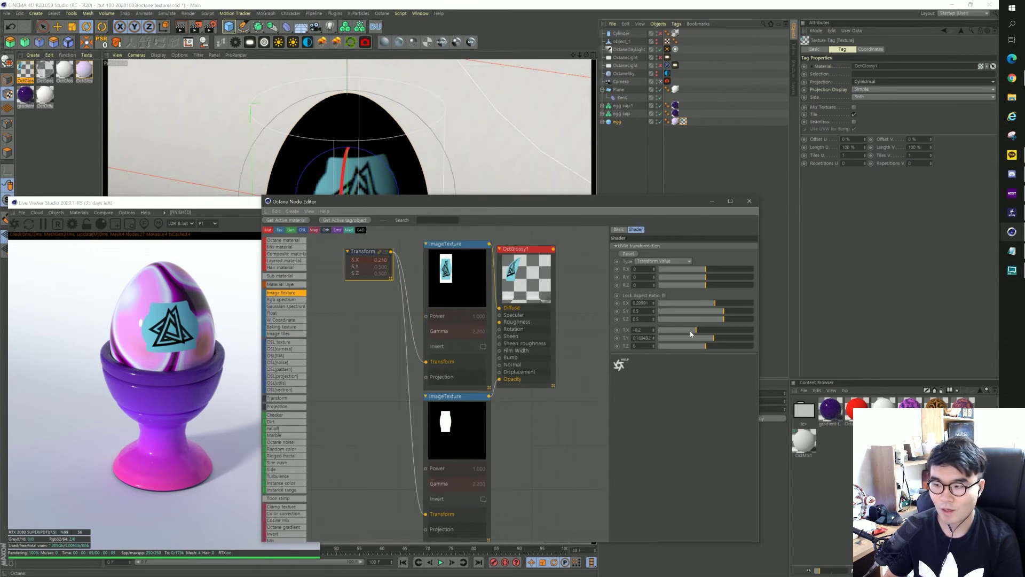
{"action": "left_click_drag", "start_coordinate": [695, 334], "coordinate": [687, 332]}
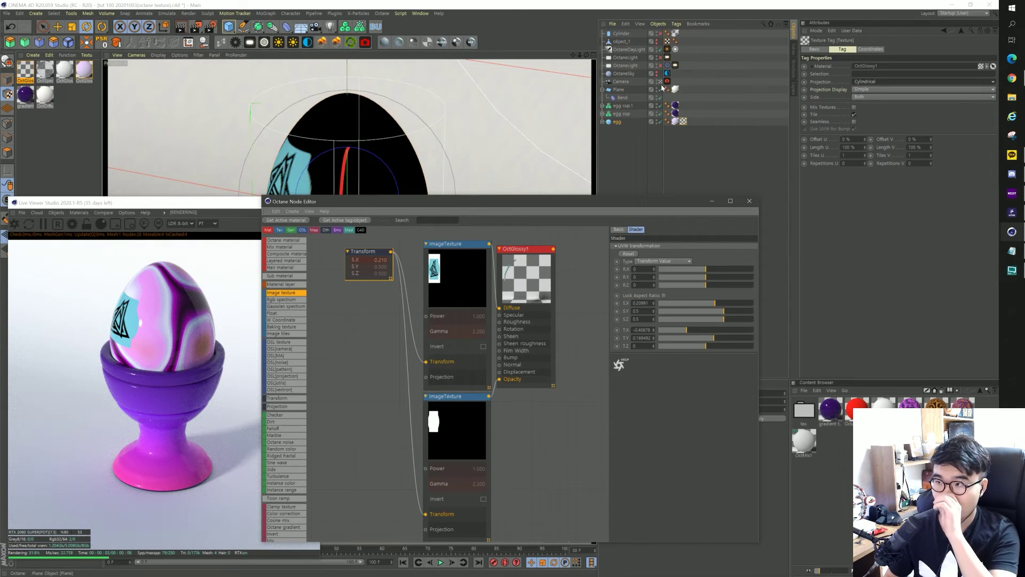
Step: Orbit around the egg and nudge the Transform T.X to about -0.45
{"action": "left_click_drag", "start_coordinate": [413, 100], "coordinate": [536, 119], "text": "alt"}
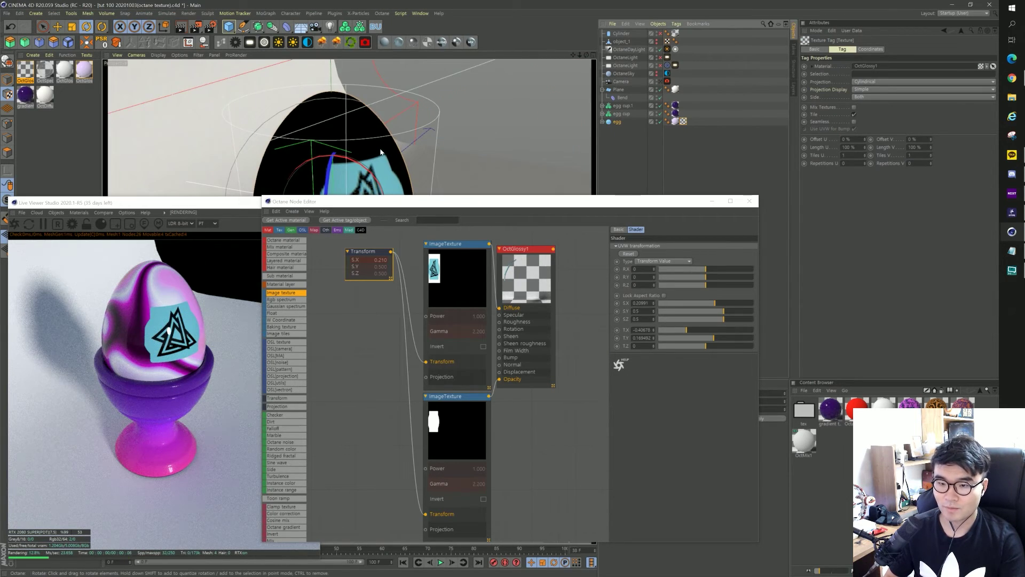
{"action": "left_click_drag", "start_coordinate": [687, 334], "coordinate": [683, 332]}
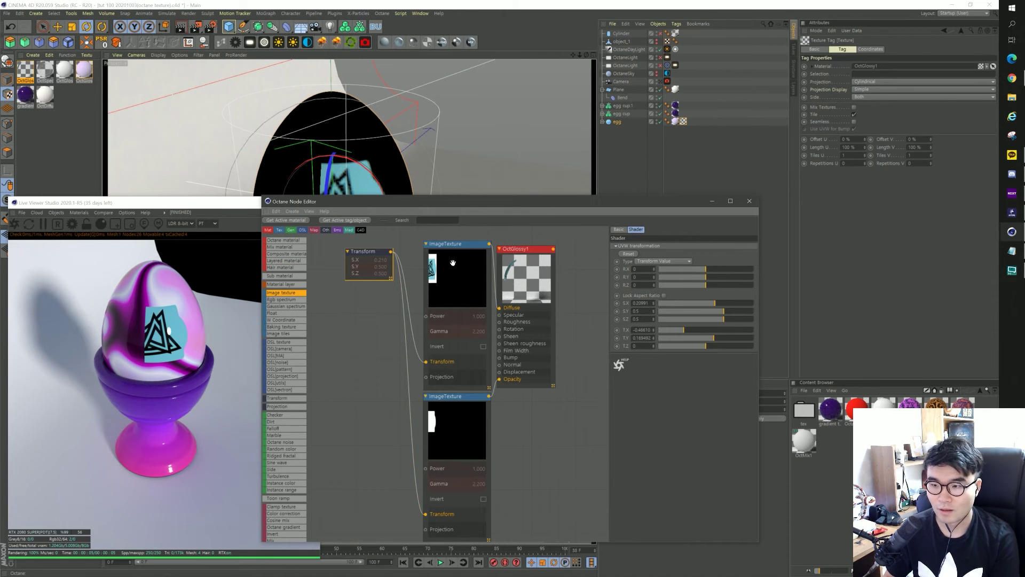
Step: Move the decal back by setting T.X to -0.20, reactivate the scene camera, and select the egg
{"action": "scroll", "coordinate": [453, 263], "scroll_direction": "up", "scroll_amount": 1}
{"action": "scroll", "coordinate": [444, 262], "scroll_direction": "up", "scroll_amount": 1}
{"action": "scroll", "coordinate": [435, 261], "scroll_direction": "up", "scroll_amount": 1}
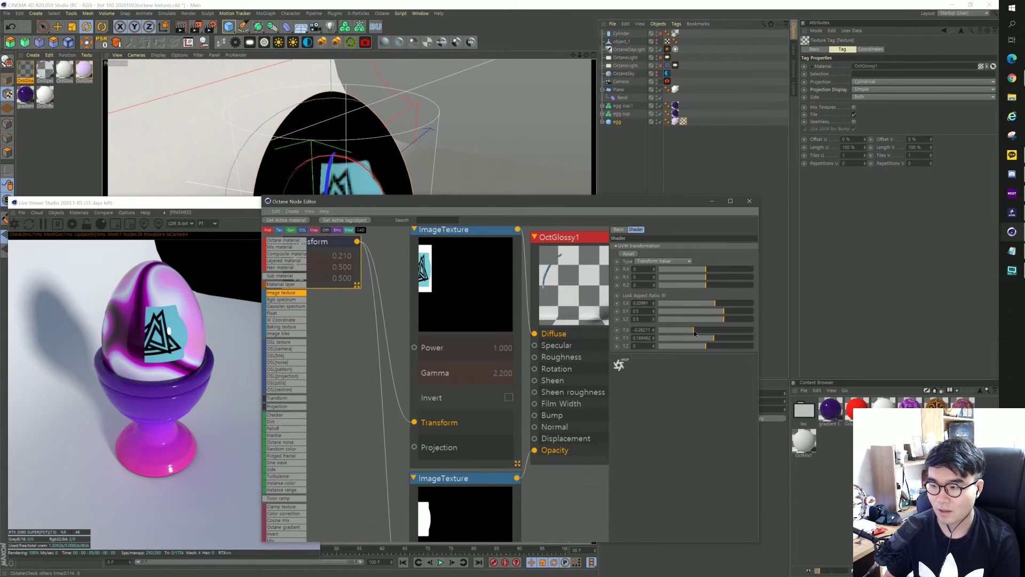
{"action": "left_click_drag", "start_coordinate": [685, 332], "coordinate": [697, 332]}
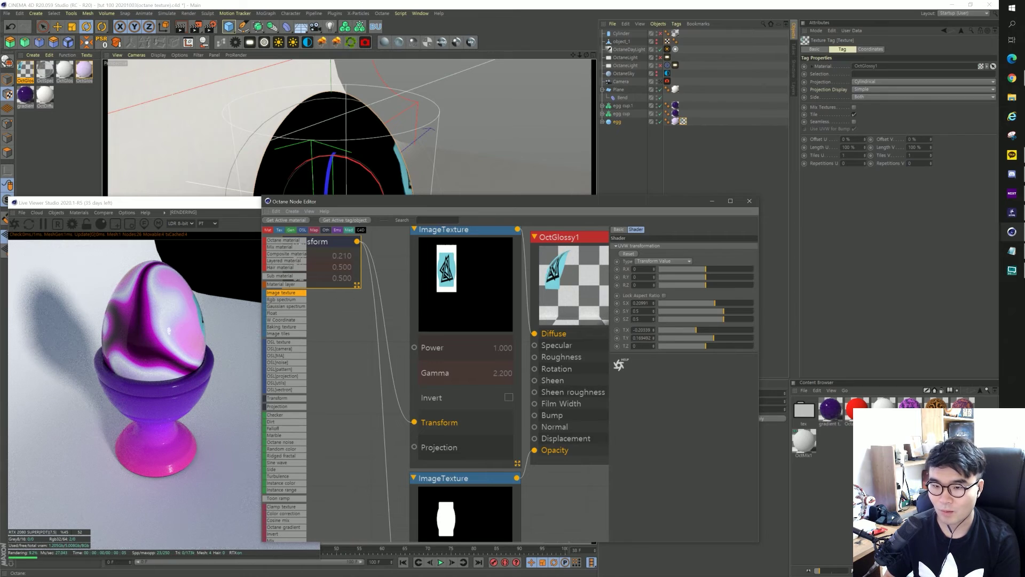
{"action": "left_click", "coordinate": [659, 83]}
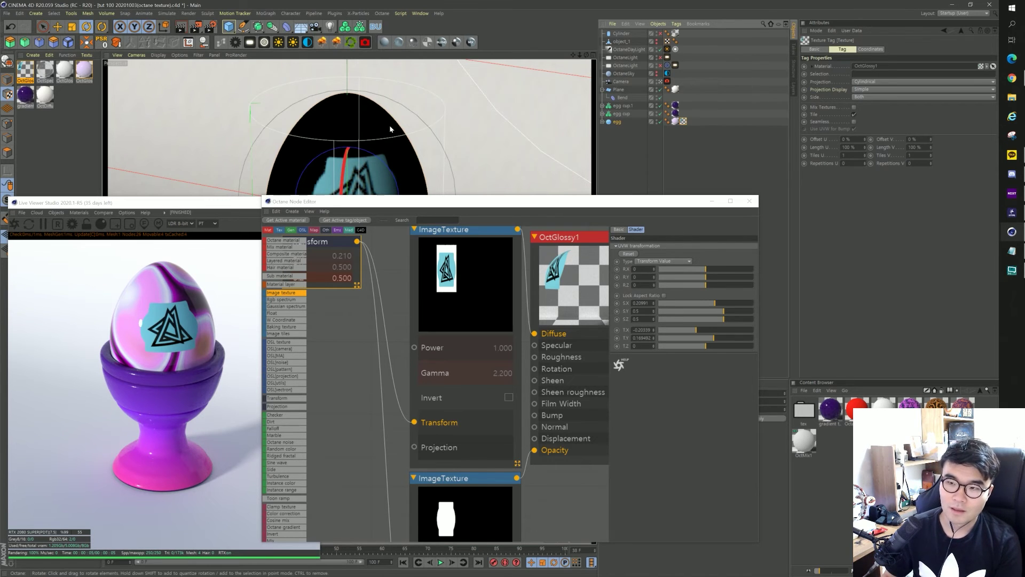
{"action": "left_click", "coordinate": [616, 122]}
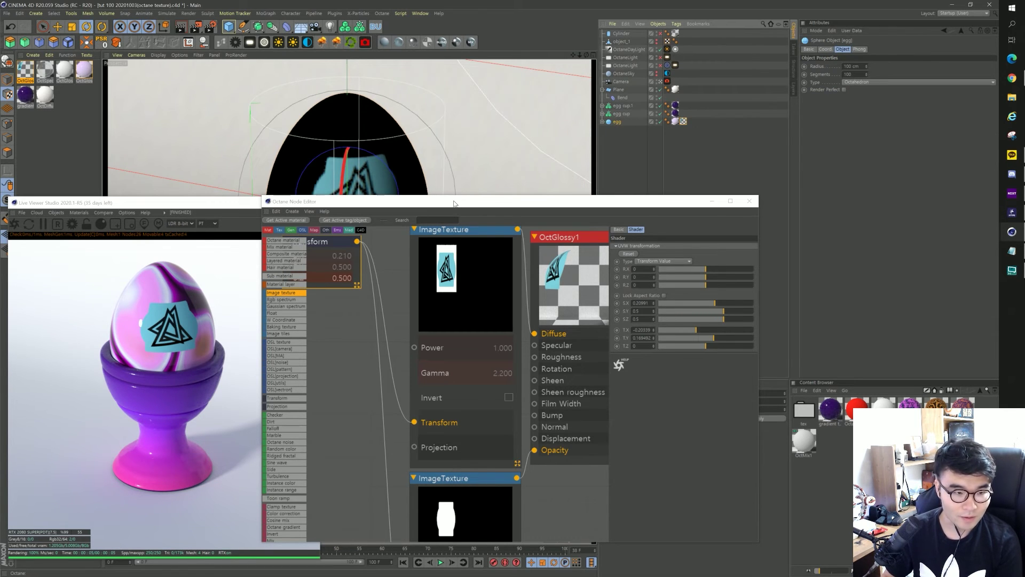
Step: Rotate the egg's OctGlossy1 texture tag heading (R.H) to -90° so the logo faces front
{"action": "left_click_drag", "start_coordinate": [454, 203], "coordinate": [473, 231]}
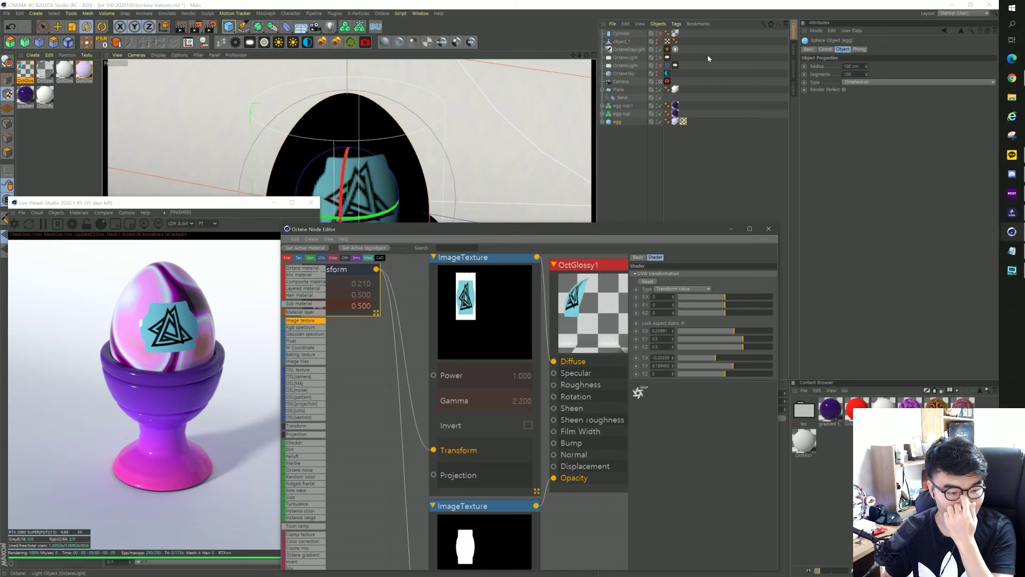
{"action": "left_click", "coordinate": [684, 122]}
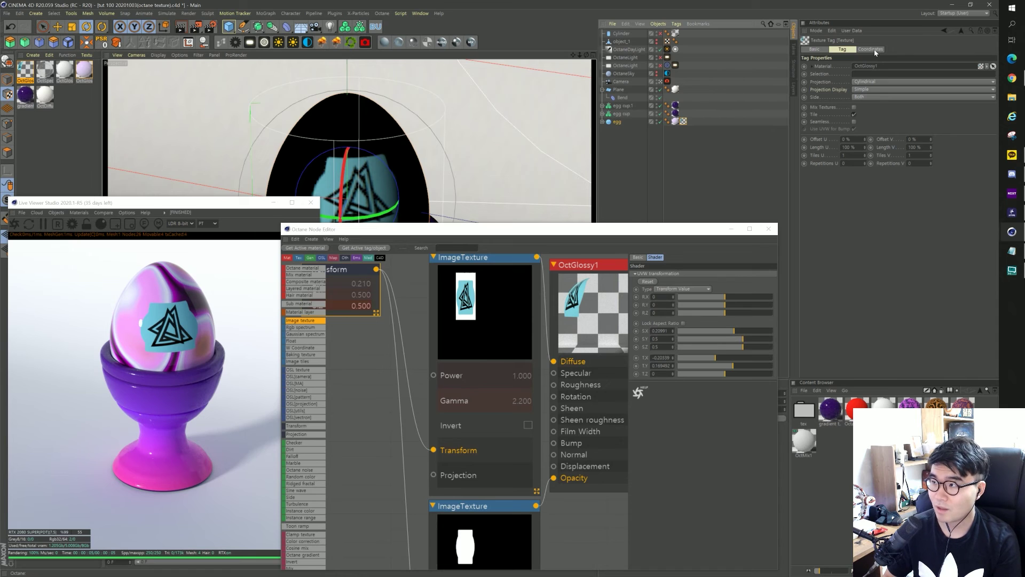
{"action": "left_click", "coordinate": [874, 49]}
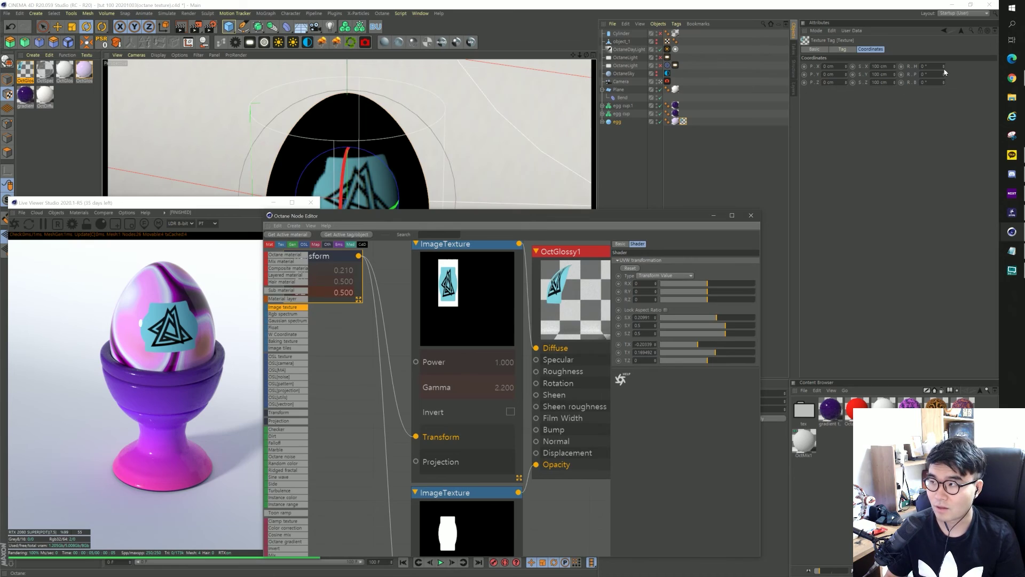
{"action": "left_click_drag", "start_coordinate": [944, 70], "coordinate": [944, 70]}
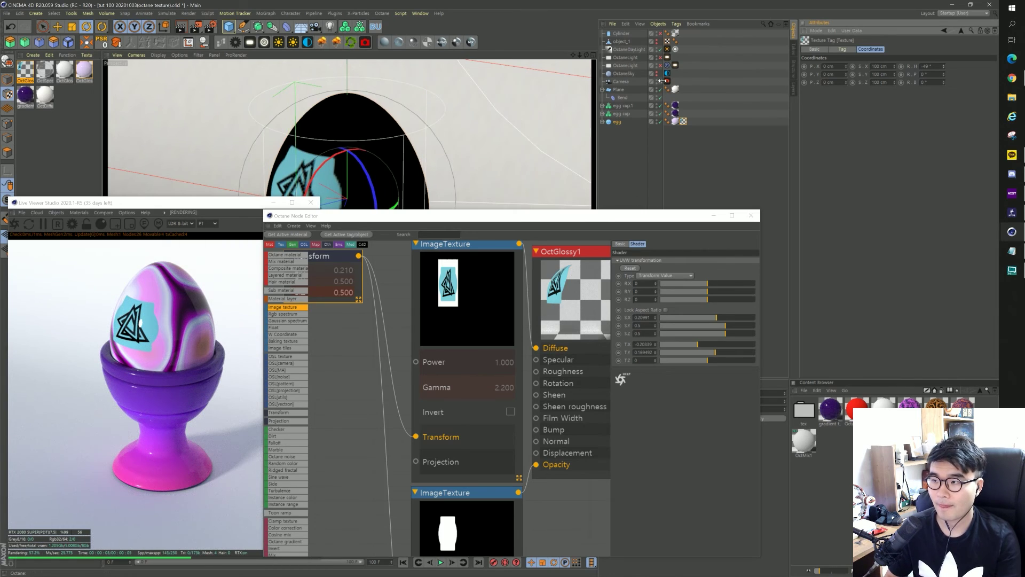
{"action": "left_click_drag", "start_coordinate": [470, 127], "coordinate": [417, 139], "text": "alt"}
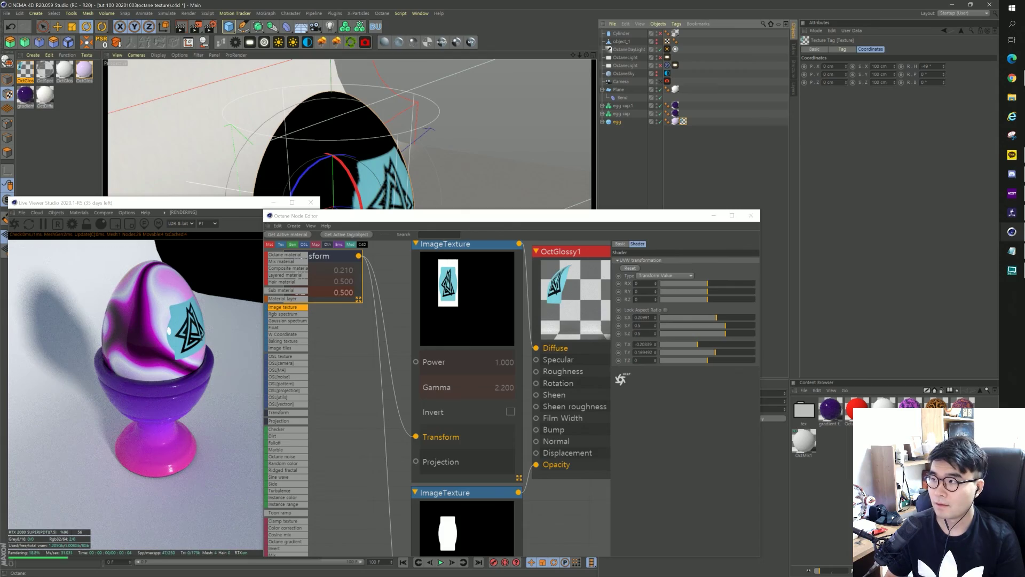
{"action": "left_click_drag", "start_coordinate": [943, 71], "coordinate": [944, 75]}
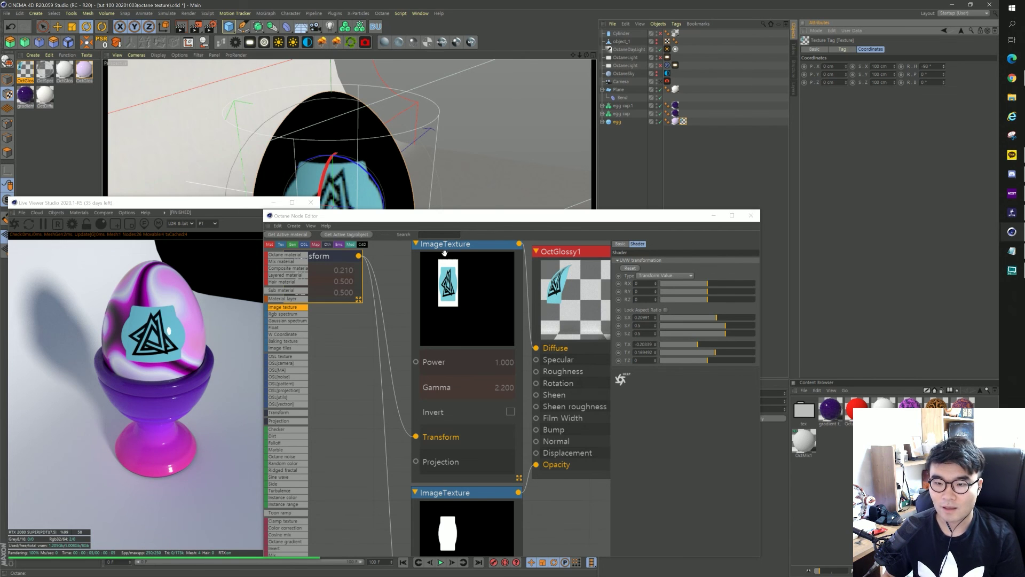
Step: Move the Octane Node Editor window up and resize it to keep the egg render visible
{"action": "left_click_drag", "start_coordinate": [359, 217], "coordinate": [361, 199]}
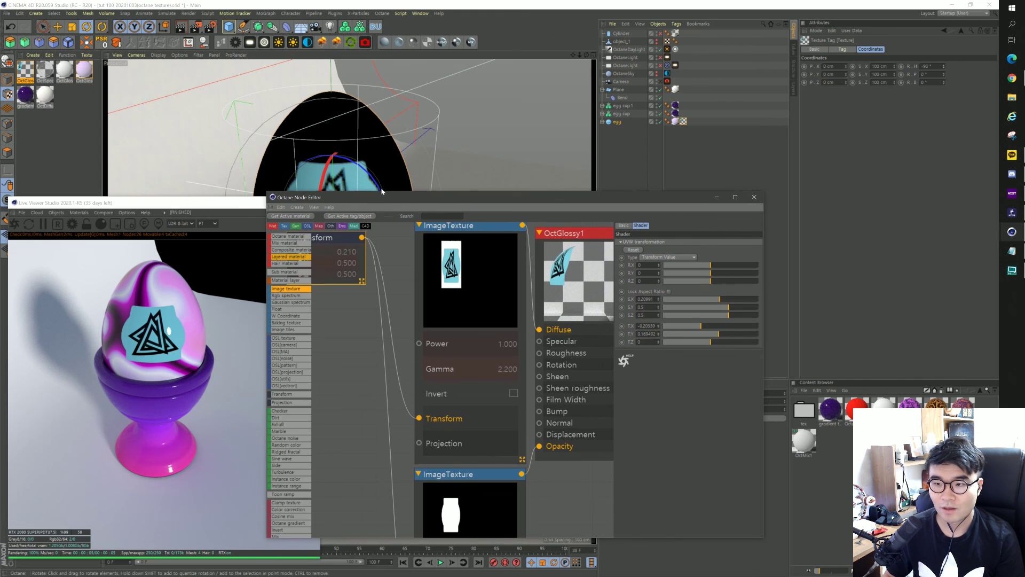
{"action": "mouse_move", "coordinate": [381, 191]}
{"action": "left_mouse_down"}
{"action": "mouse_move", "coordinate": [379, 203]}
{"action": "mouse_move", "coordinate": [422, 202]}
{"action": "left_mouse_up"}
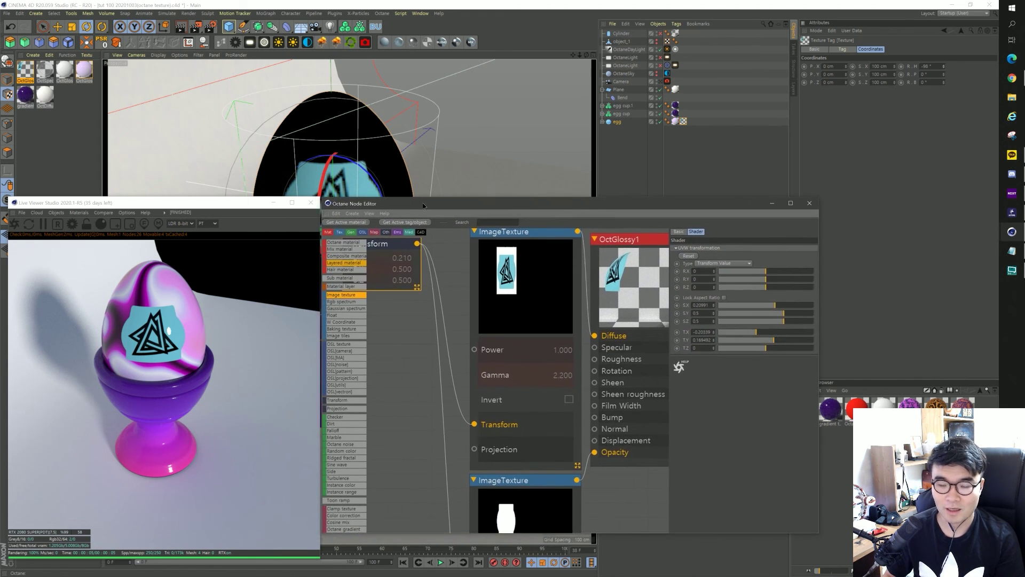